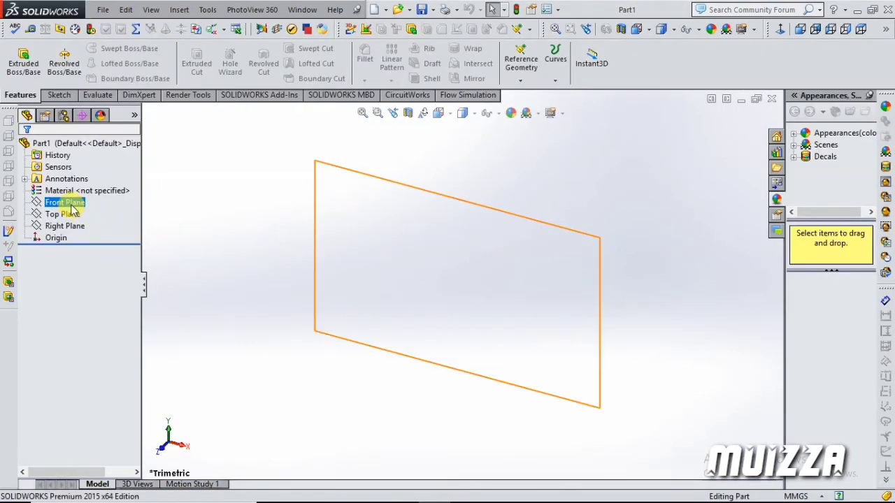
- Start a sketch on the Front Plane and view it from the back
click(96, 202)
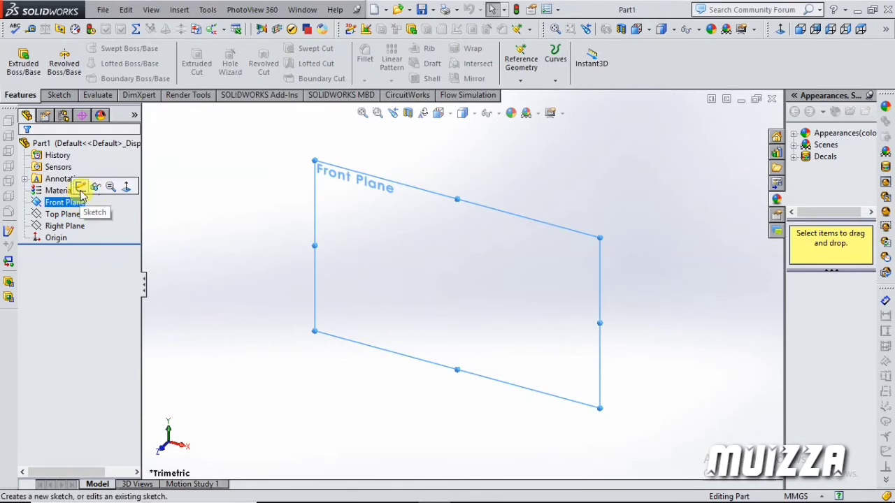
click(81, 189)
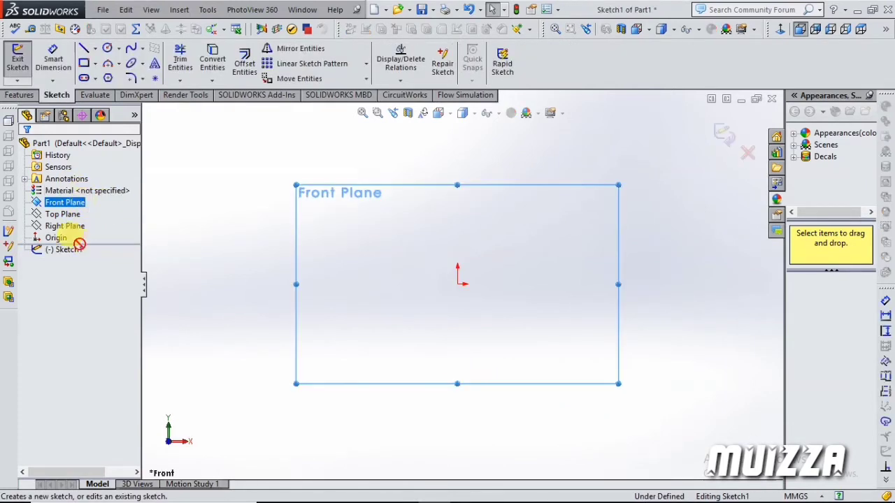
click(101, 229)
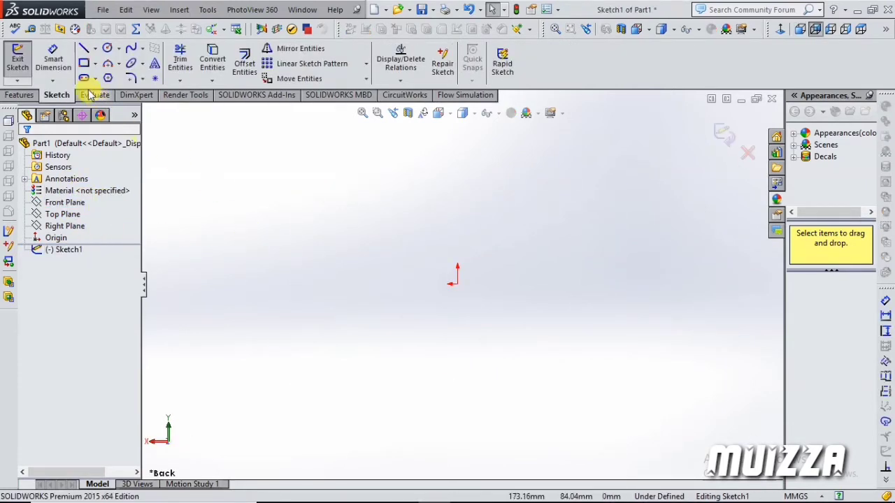
- Draw a center rectangle about 71 mm high, centered on the origin
click(93, 63)
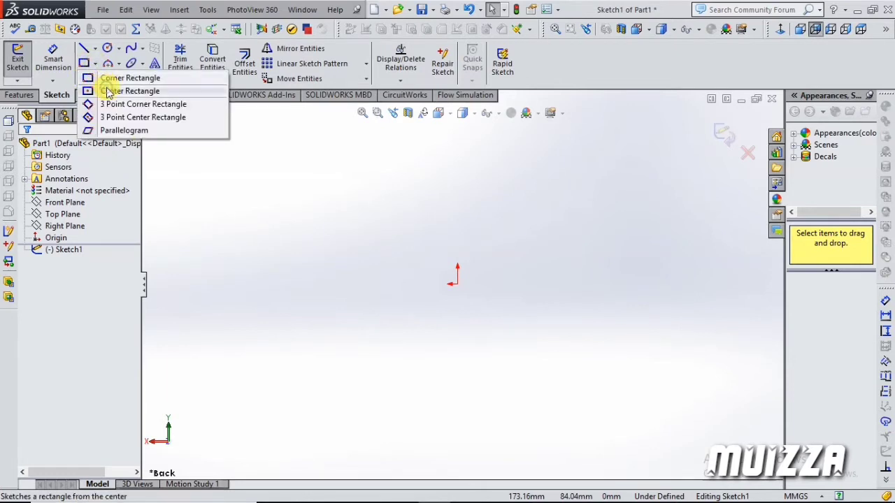
click(109, 92)
click(453, 283)
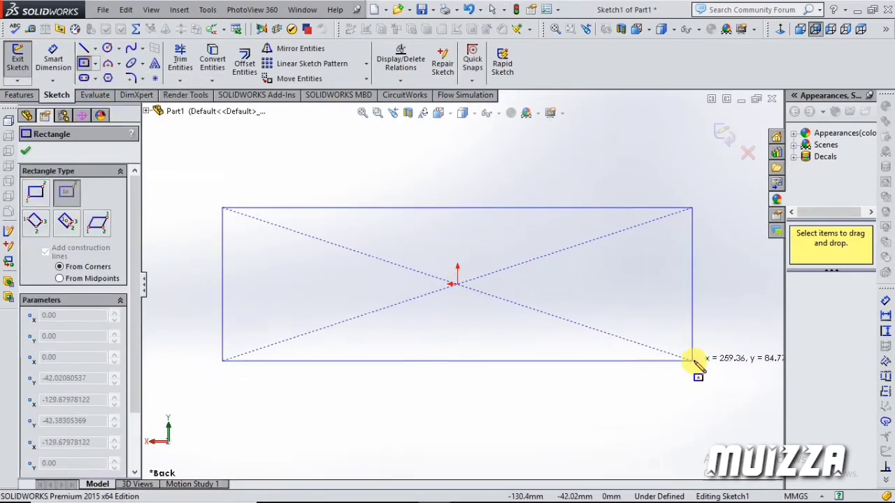
click(674, 348)
key(Escape)
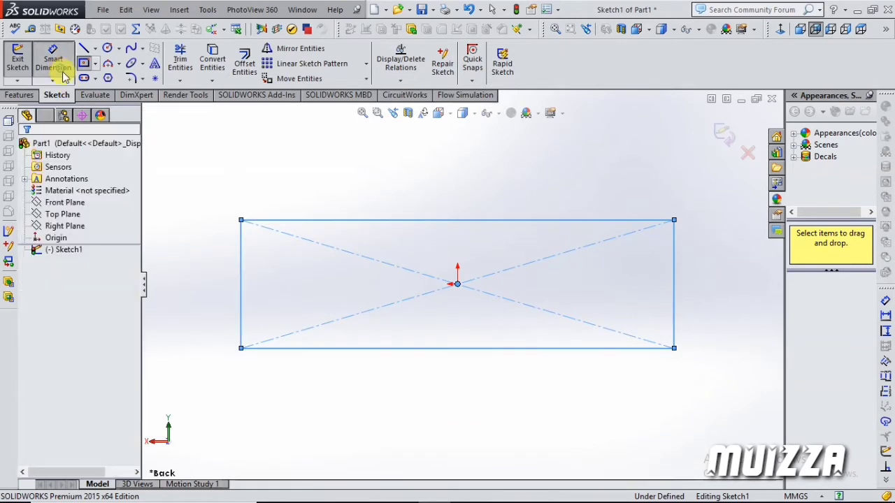
- Dimension the rectangle's left side and set its height to 22 mm
click(62, 72)
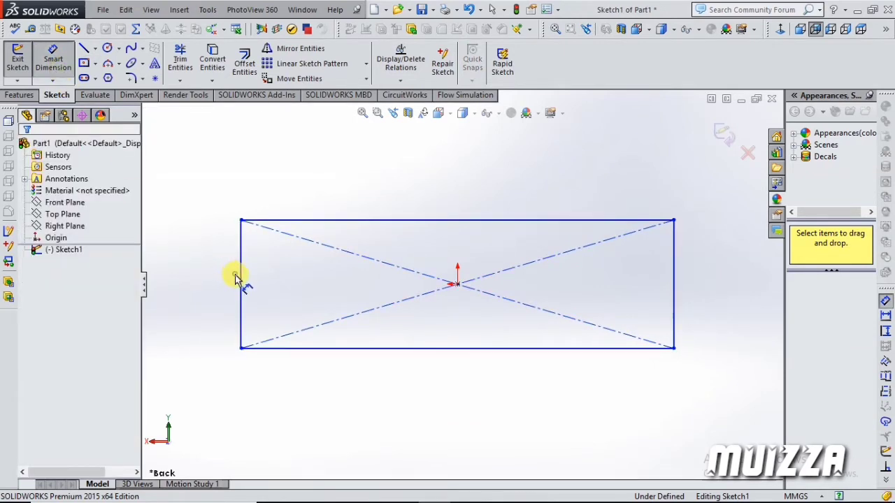
click(240, 279)
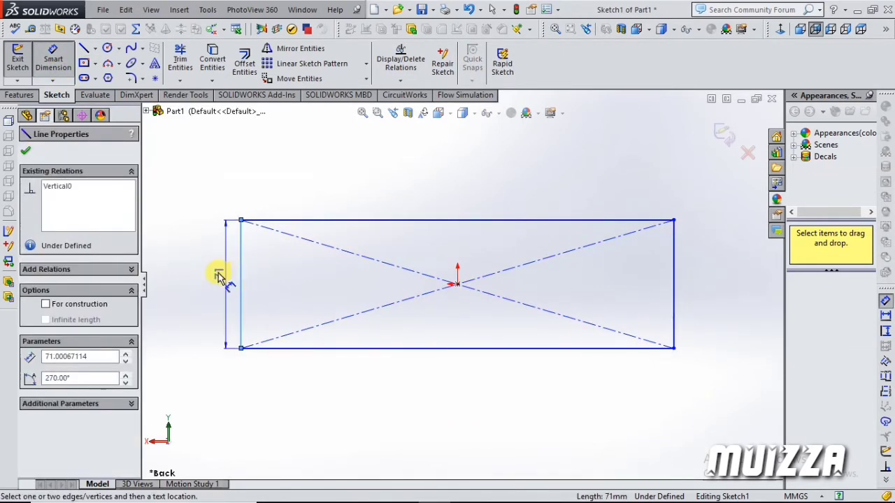
click(219, 276)
text(22)
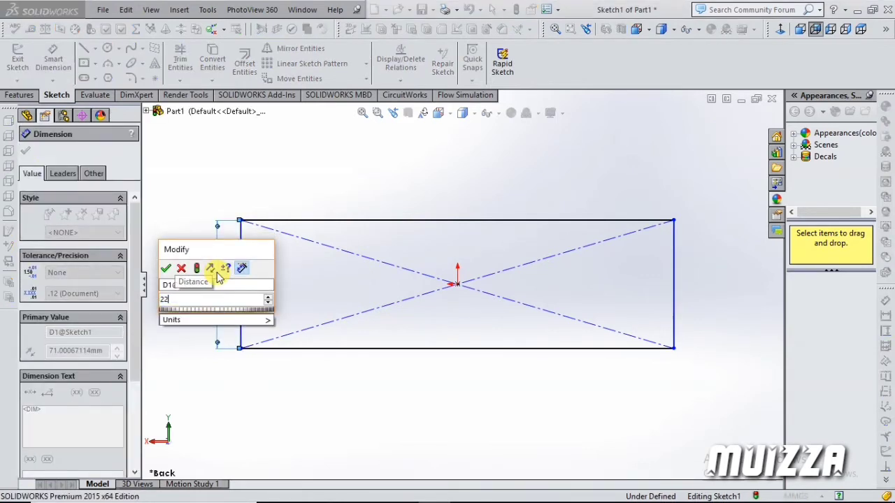
key(Return)
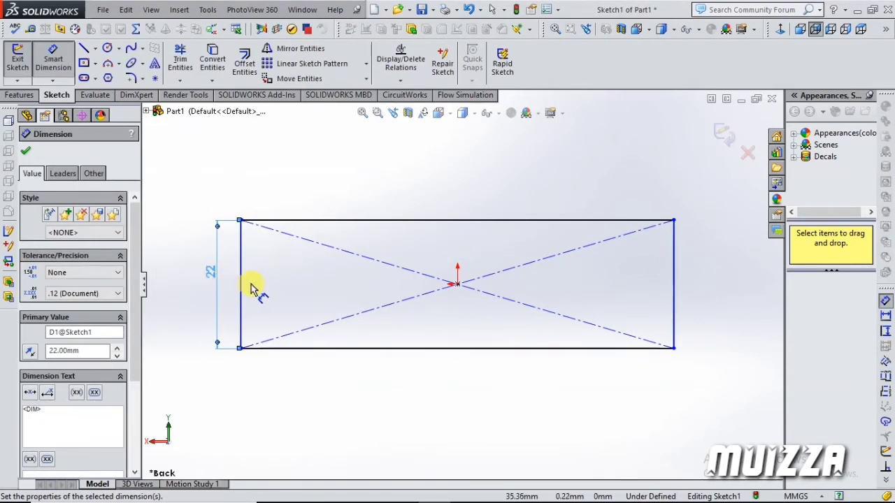
key(Escape)
- Delete the rectangle's top edge and draw connected lines from its upper-left corner, a segment about 7 mm long followed by a notch about 7 mm deep
click(369, 222)
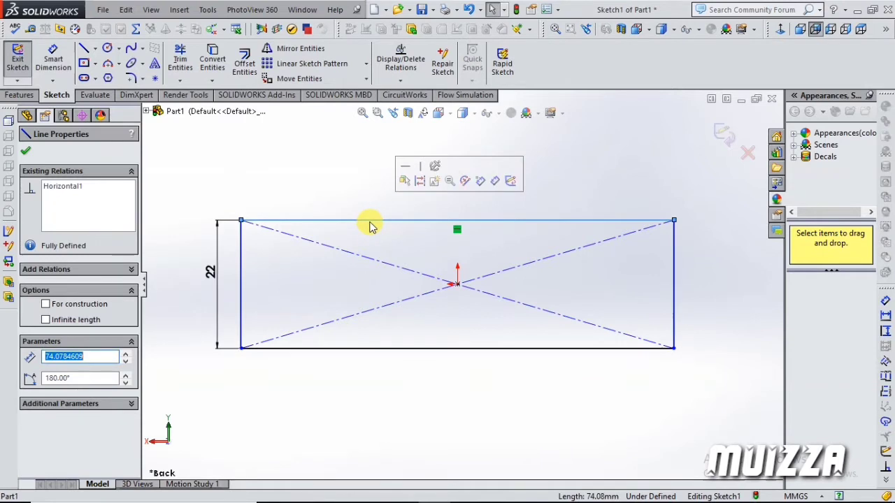
key(Escape)
click(83, 48)
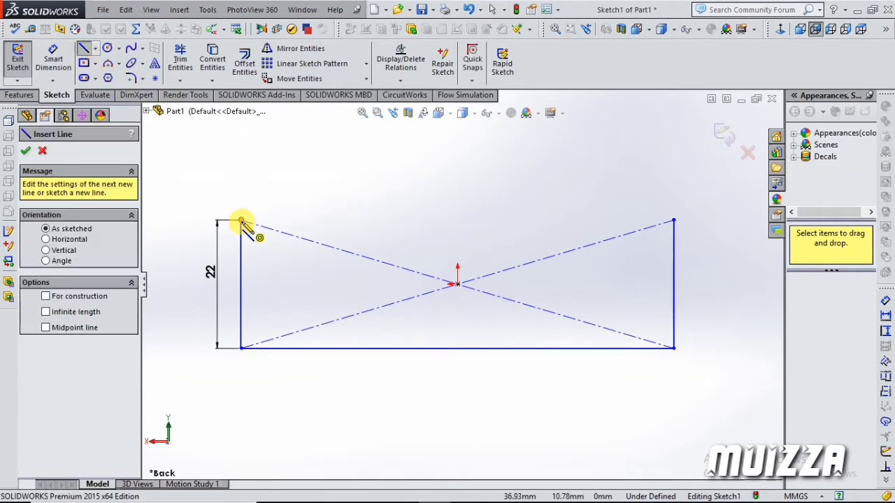
click(280, 220)
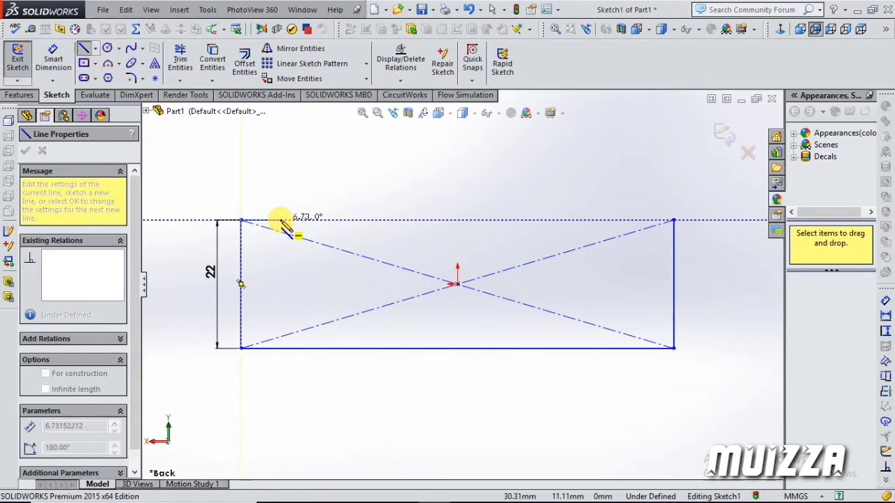
click(280, 262)
click(312, 261)
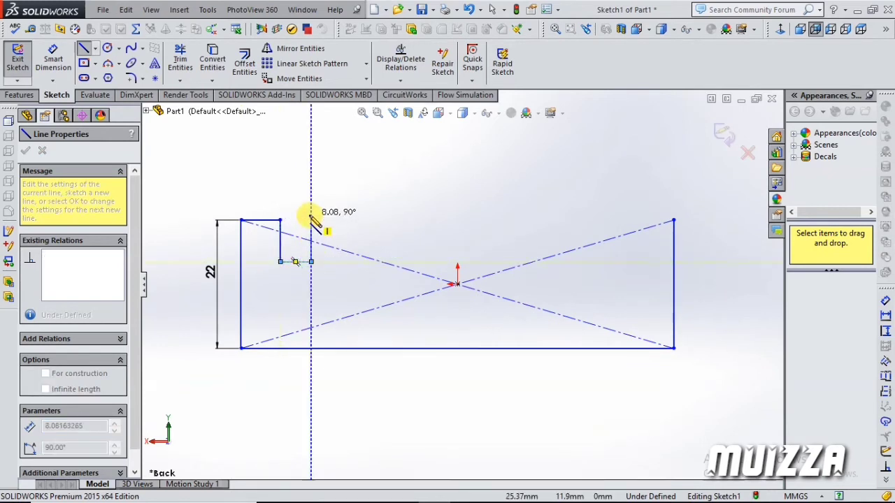
click(311, 221)
- Continue the line chain with two more notches about 7 mm deep and end it at the rectangle's upper-right corner
click(369, 220)
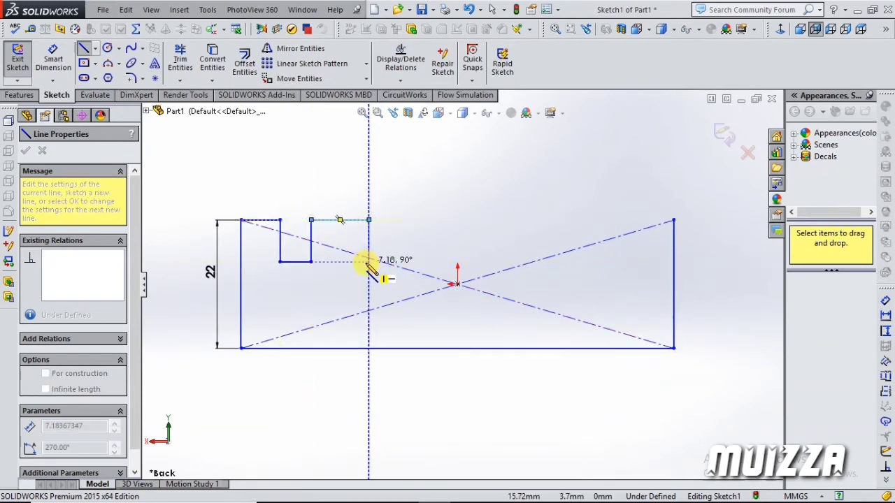
click(369, 261)
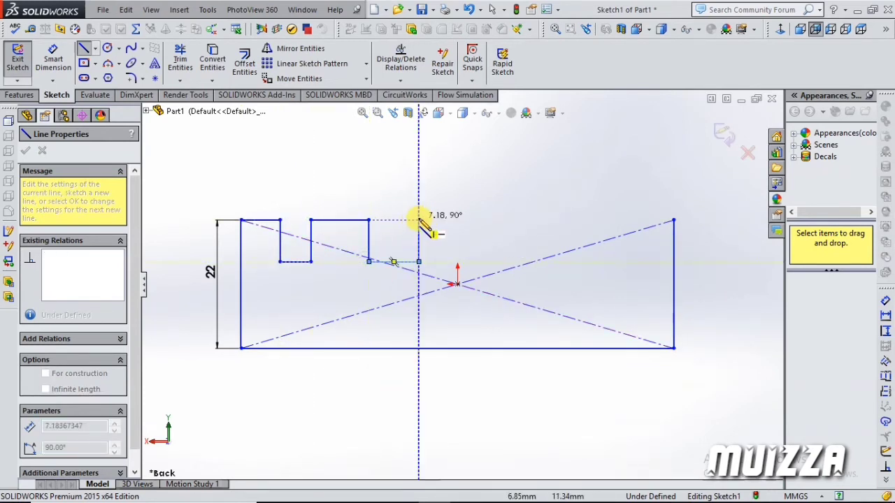
click(418, 220)
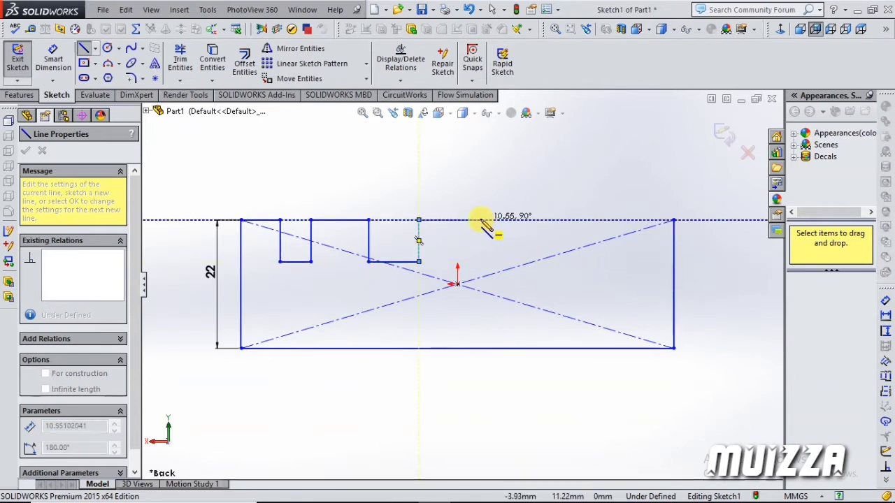
click(479, 220)
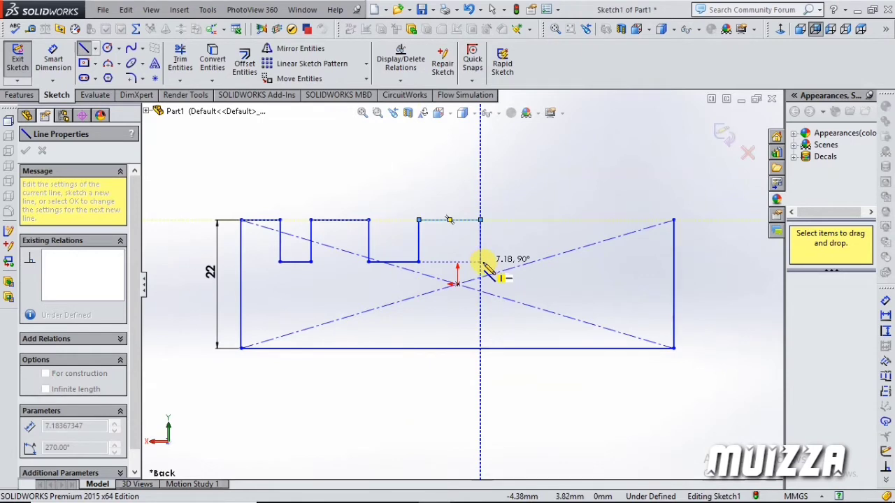
click(480, 262)
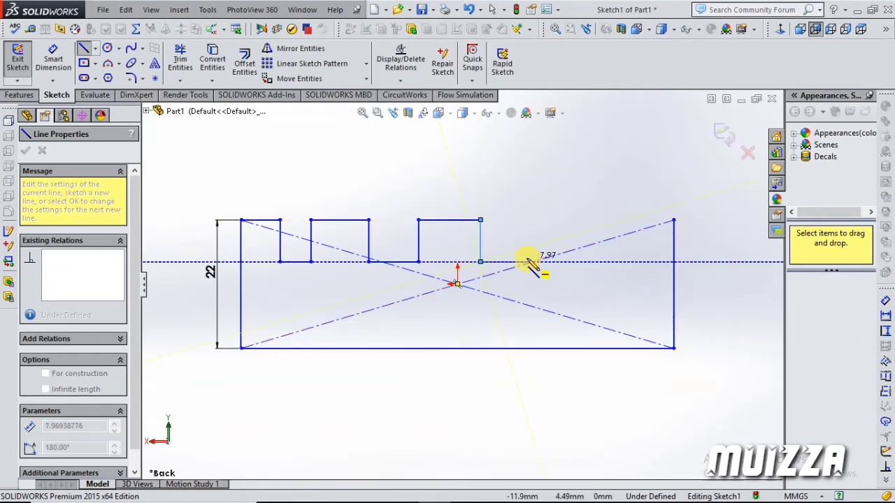
click(526, 262)
click(527, 220)
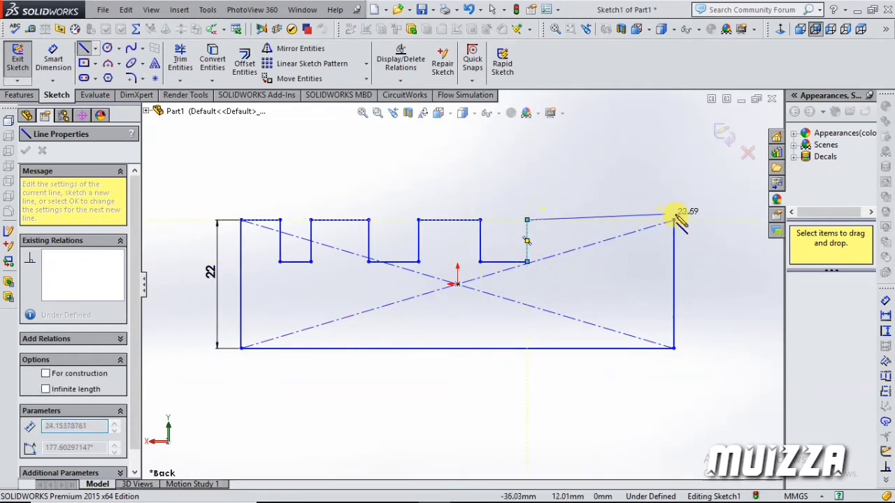
click(674, 220)
key(Escape)
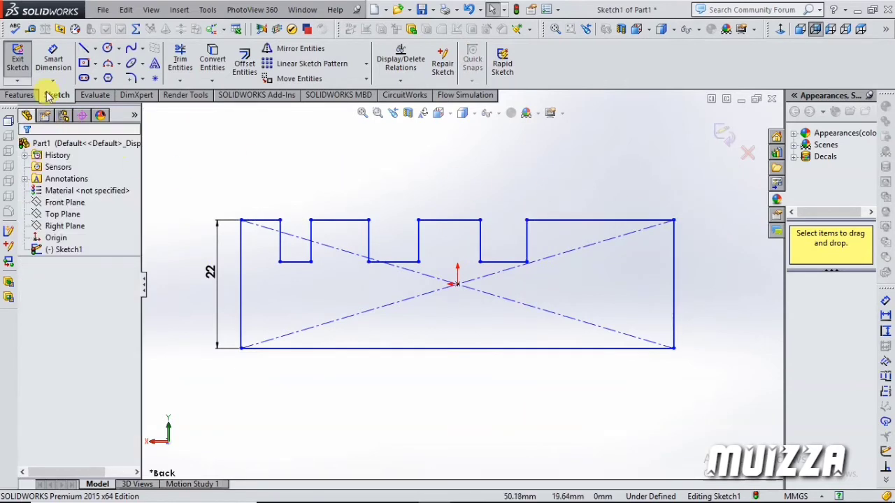
- Dimension the leftmost top segment of the profile to 5 mm
click(53, 59)
click(268, 219)
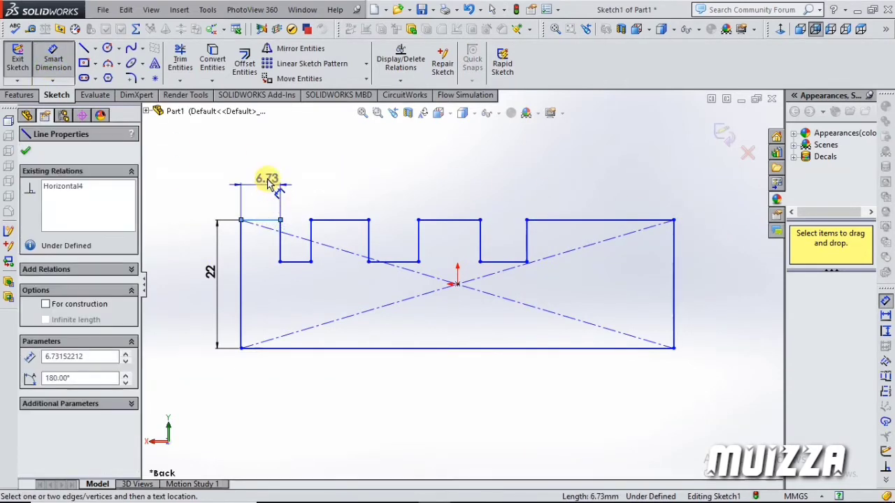
click(265, 177)
text(5)
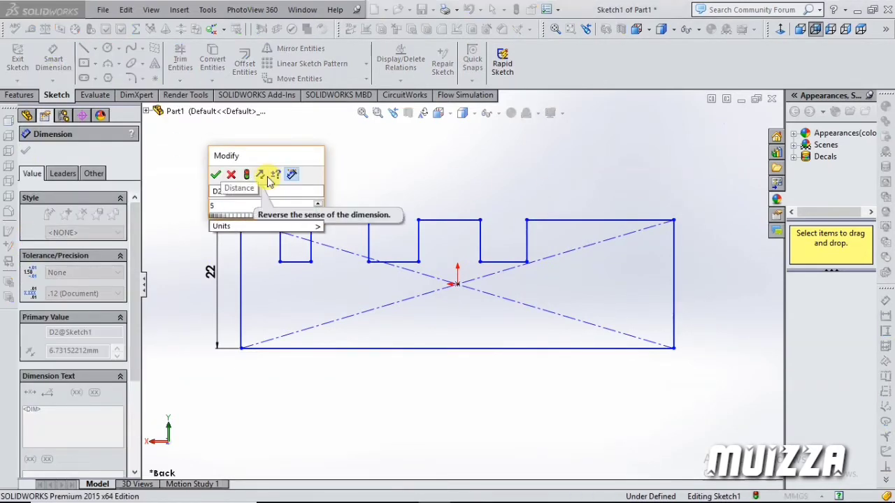
key(Return)
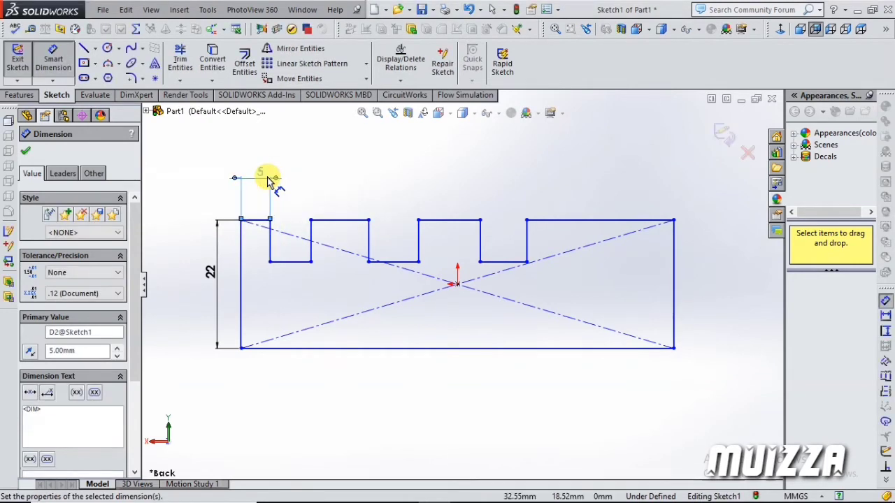
key(Escape)
- Apply an Equal relation to the four top horizontal segments of the notched profile
click(260, 225)
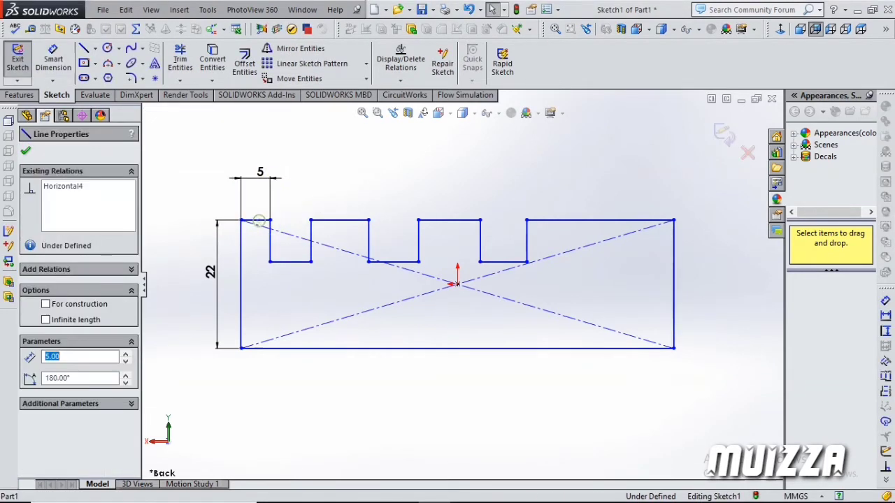
ctrl+click(341, 225)
ctrl+click(455, 226)
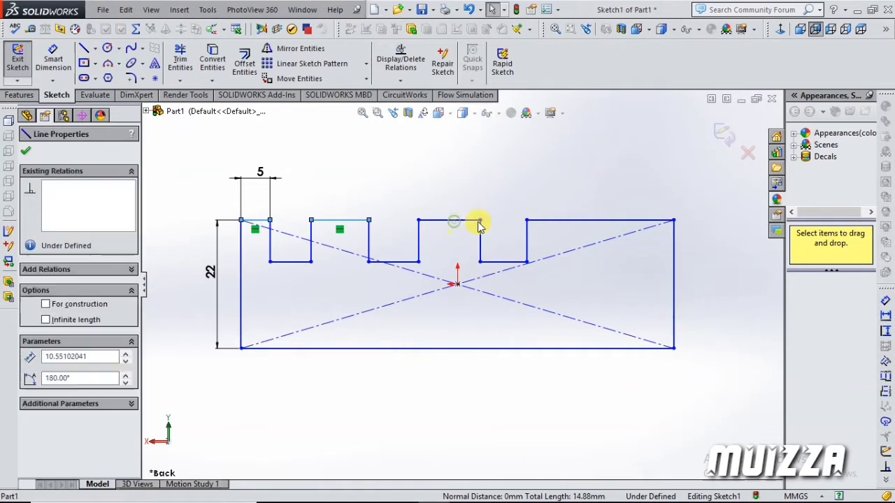
ctrl+click(549, 224)
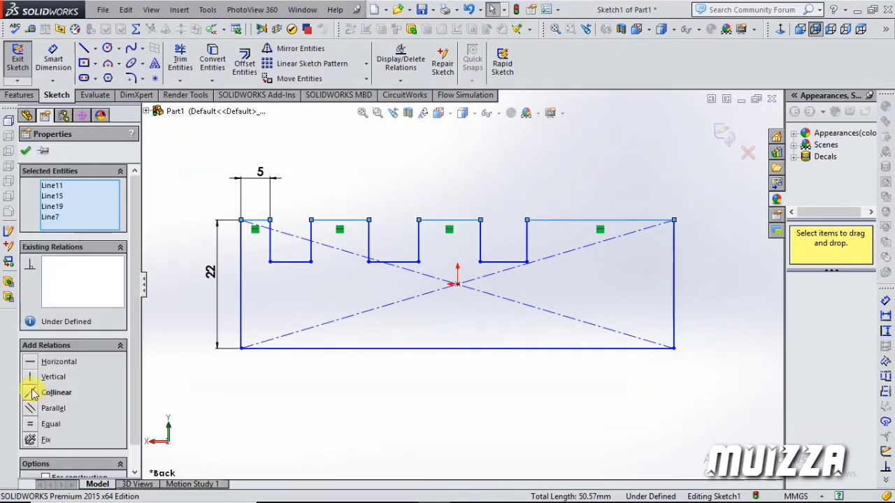
click(35, 427)
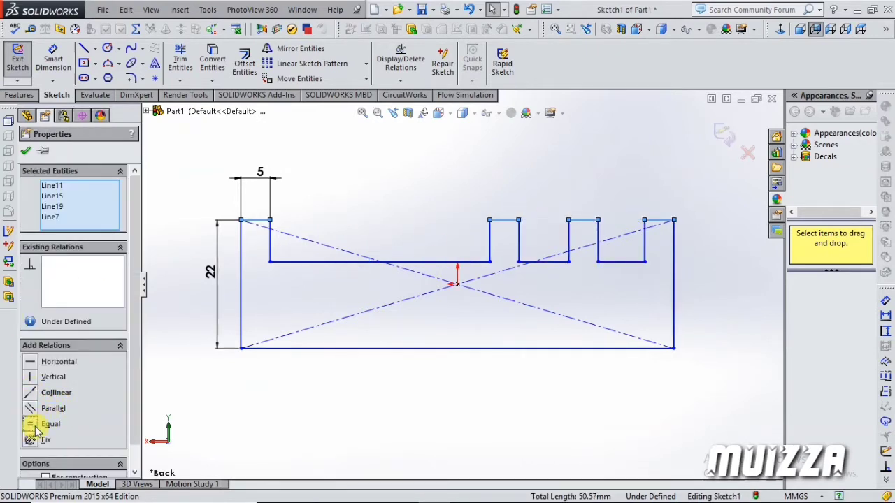
click(302, 439)
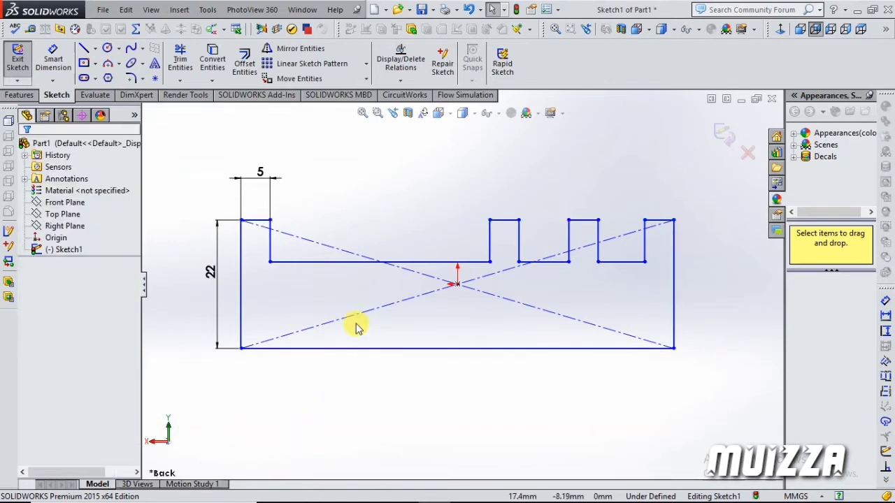
- Dimension the bottom line of the leftmost notch to 30 mm
click(53, 60)
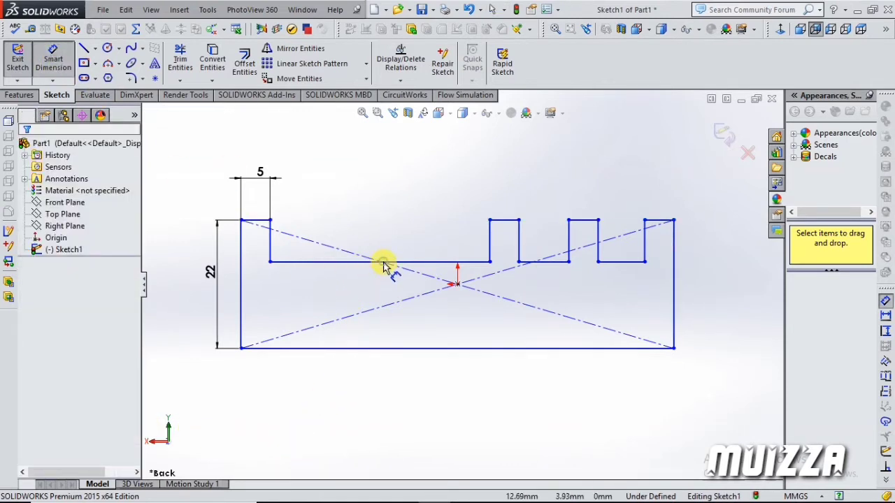
click(383, 263)
click(388, 237)
text(30)
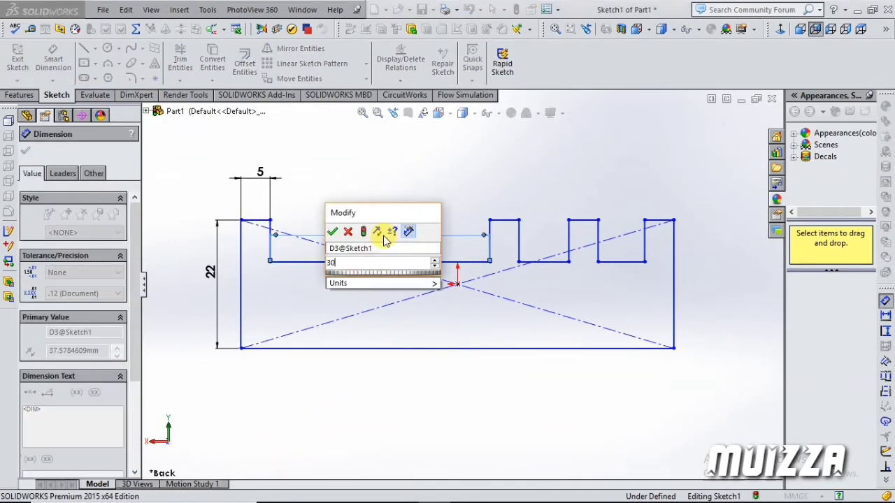
key(Return)
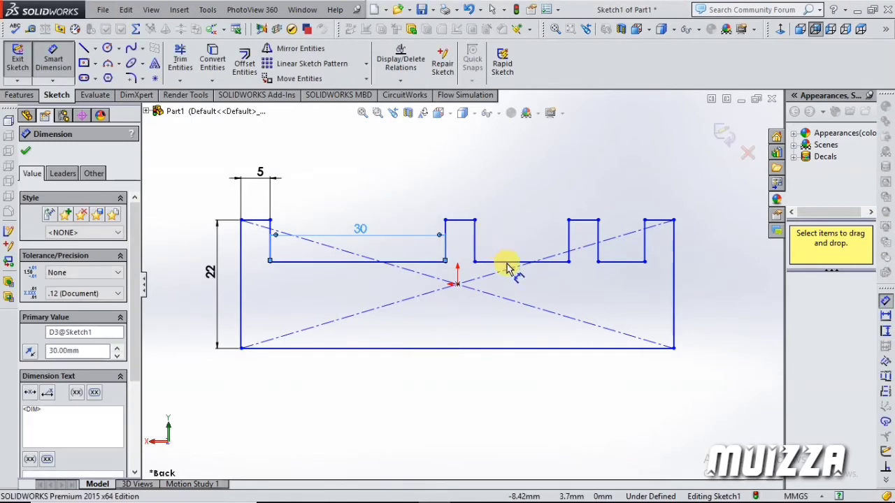
- Dimension the bottom line of the middle notch to 25 mm
click(508, 264)
click(509, 255)
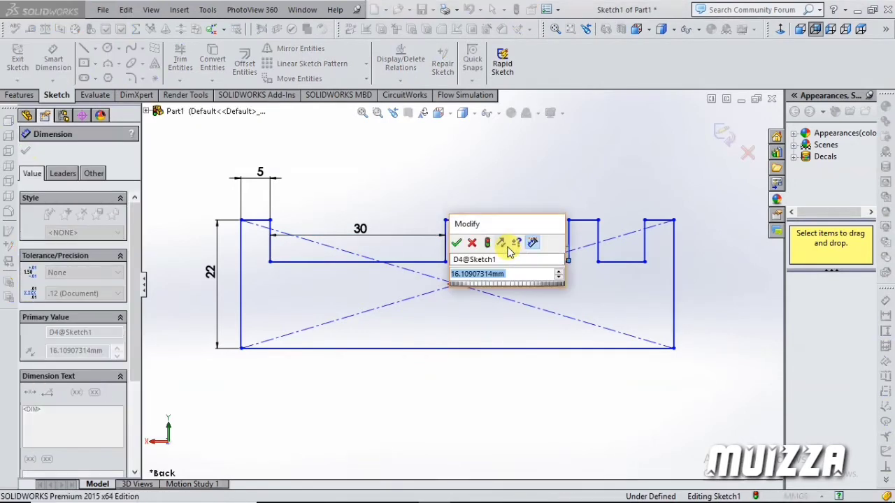
text(25)
key(Return)
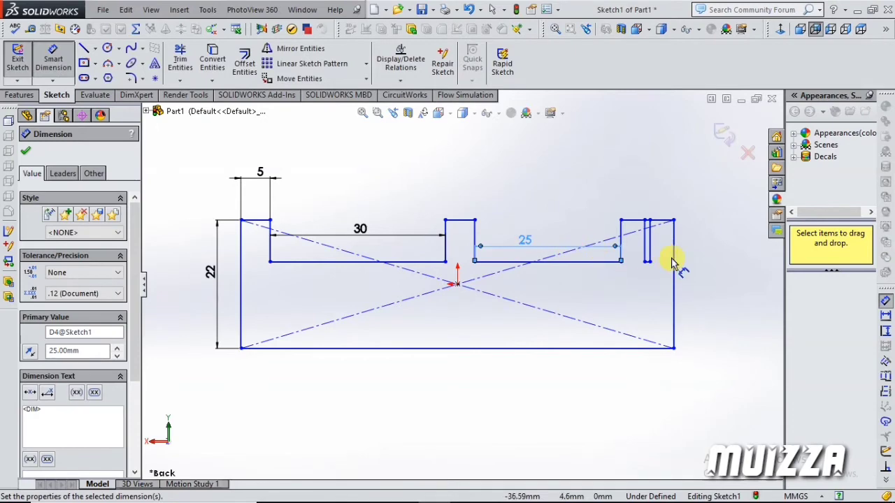
- Try to dimension the bottom line of the rightmost notch to 20 mm
scroll(671, 262, up, 2)
scroll(653, 256, down, 8)
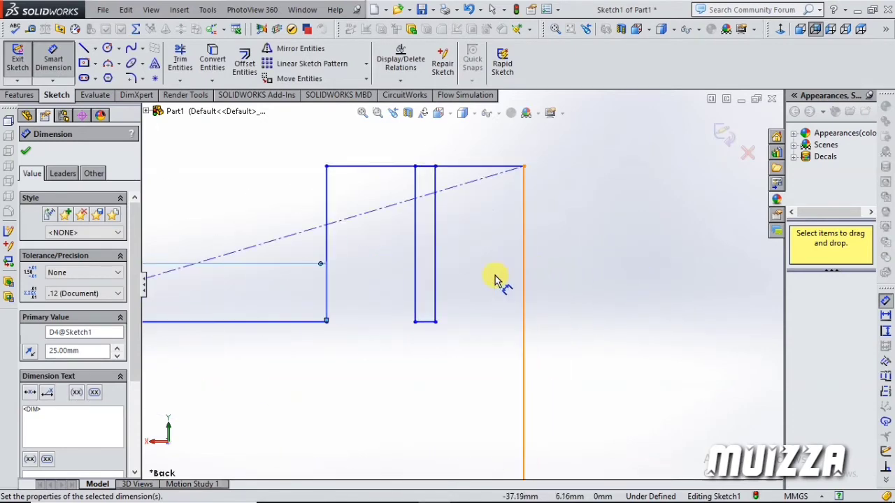
click(426, 322)
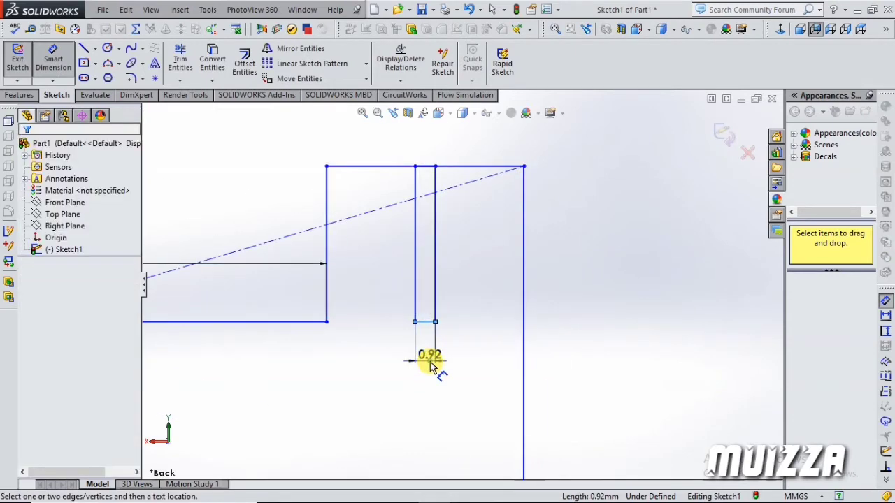
click(430, 365)
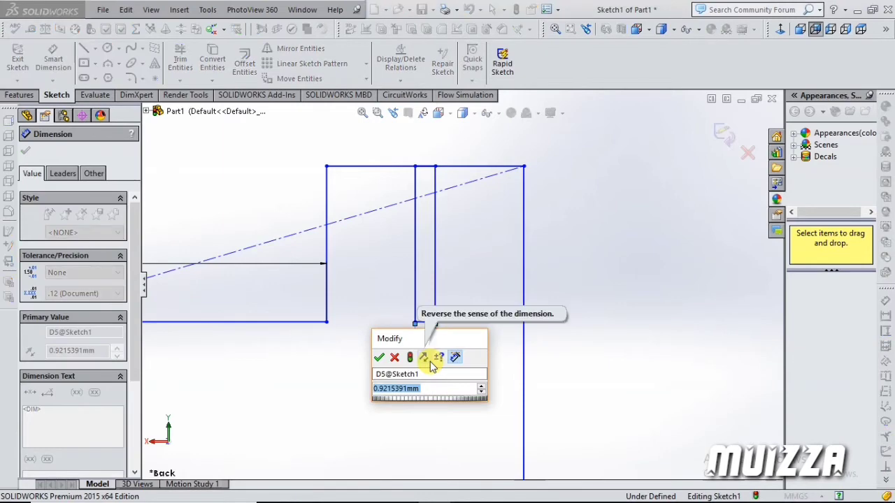
text(20)
key(Return)
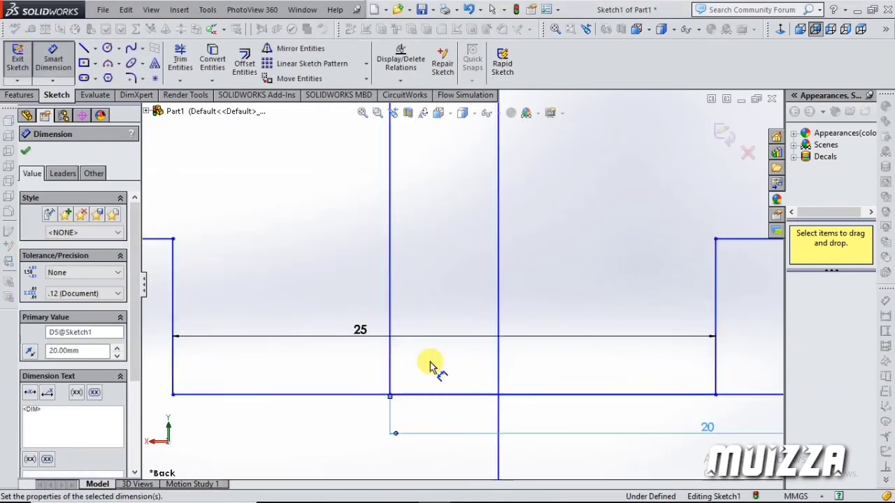
scroll(431, 367, up, 5)
scroll(450, 314, up, 3)
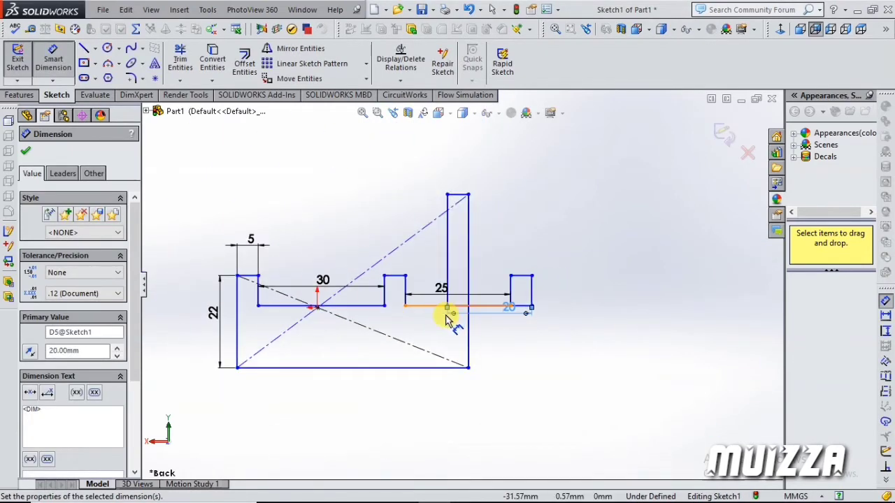
scroll(489, 300, down, 3)
key(Escape)
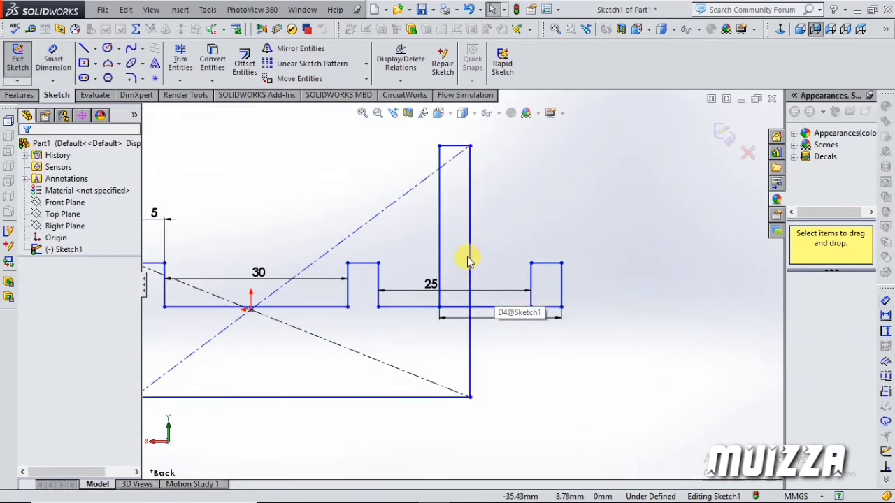
- Shift the vertical line above the rightmost notch, and undo that move along with the last two notch width changes
mouse_move(467, 256)
mouse_down()
mouse_move(645, 262)
mouse_move(532, 264)
mouse_move(456, 248)
mouse_move(529, 244)
mouse_move(489, 246)
mouse_up()
key(Escape)
key(ctrl+z)
key(ctrl+z)
key(ctrl+z)
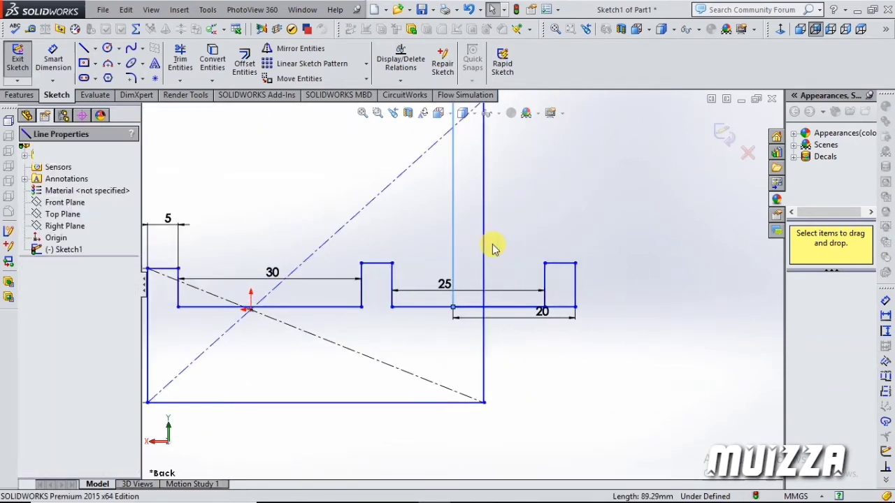
key(ctrl+z)
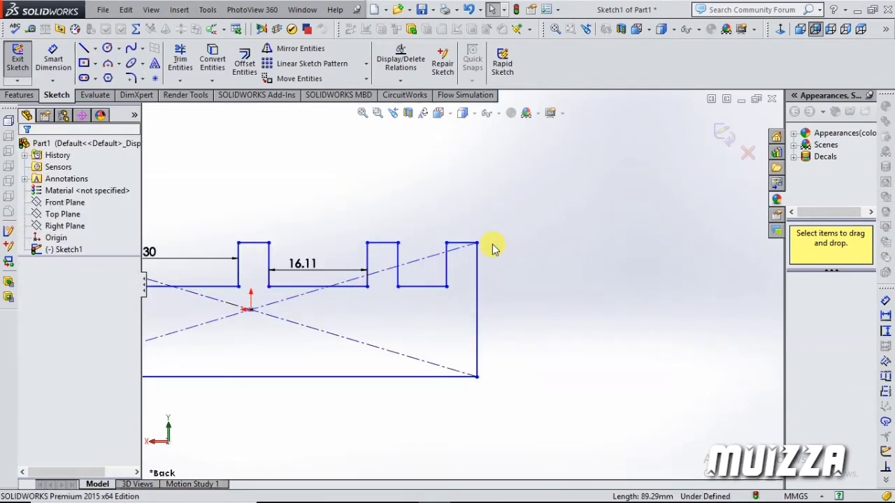
- Try to move the profile's right vertical edge outward, and undo the move
scroll(481, 261, up, 3)
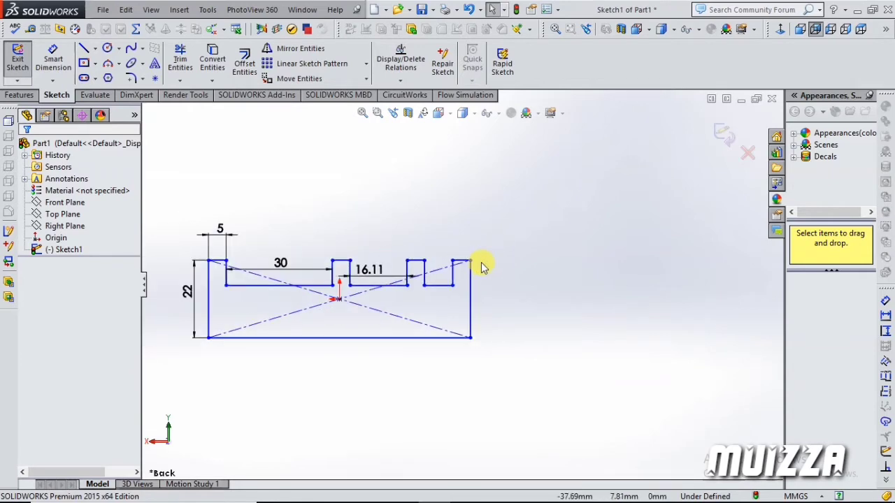
scroll(469, 267, down, 3)
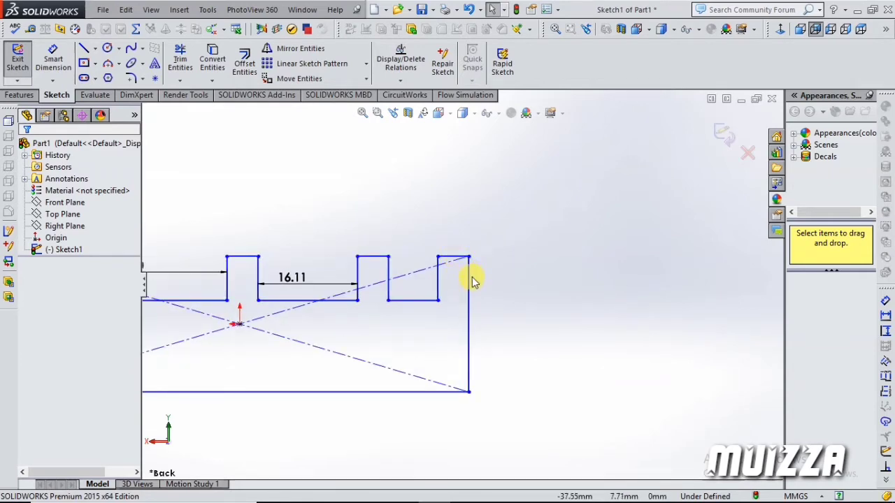
mouse_move(472, 283)
mouse_down()
mouse_move(531, 285)
mouse_move(480, 288)
mouse_up()
key(ctrl+z)
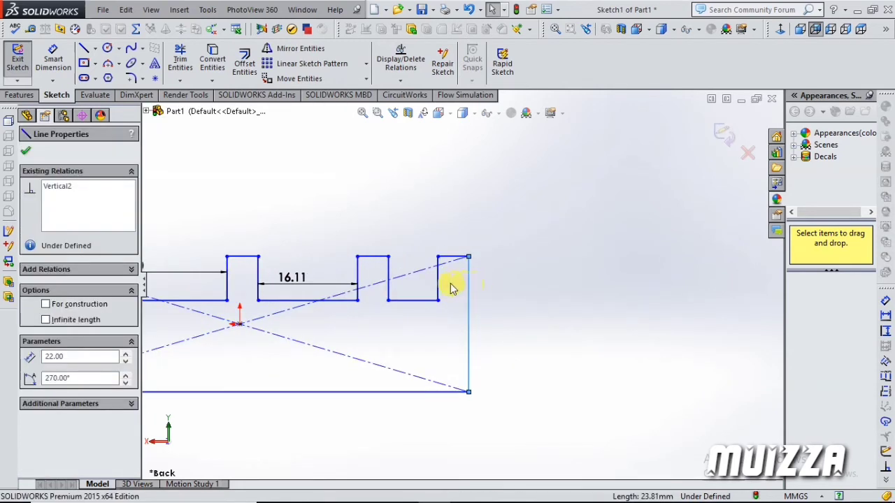
- Delete both diagonal construction lines crossing at the origin
click(425, 269)
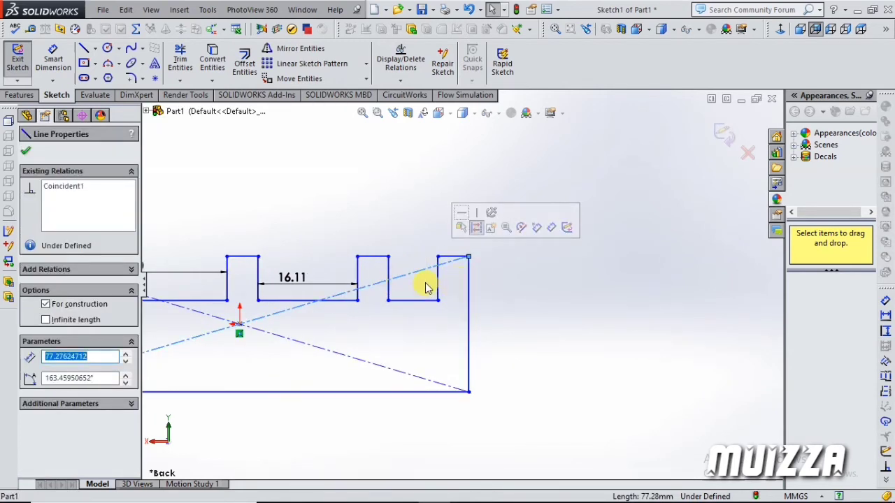
click(426, 287)
scroll(415, 305, down, 3)
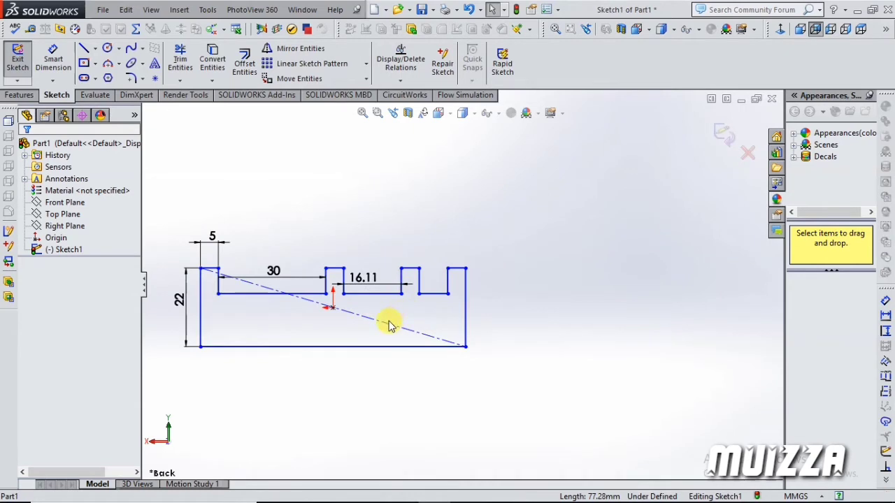
click(390, 325)
key(Delete)
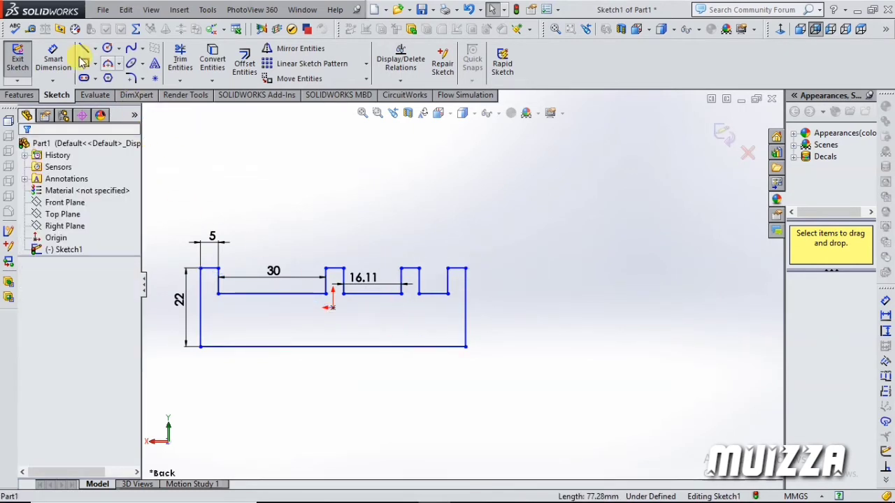
- Dimension the bottom line of the rightmost notch to 20 mm
click(53, 56)
scroll(419, 288, down, 3)
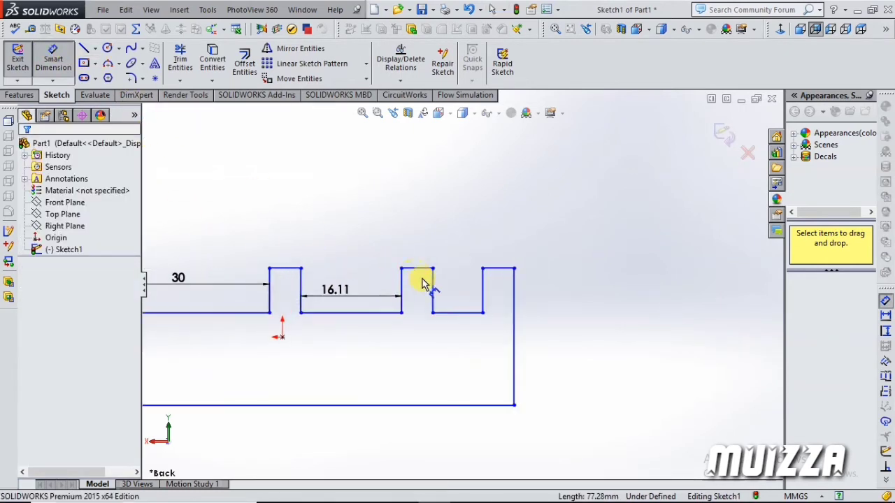
click(447, 314)
click(456, 353)
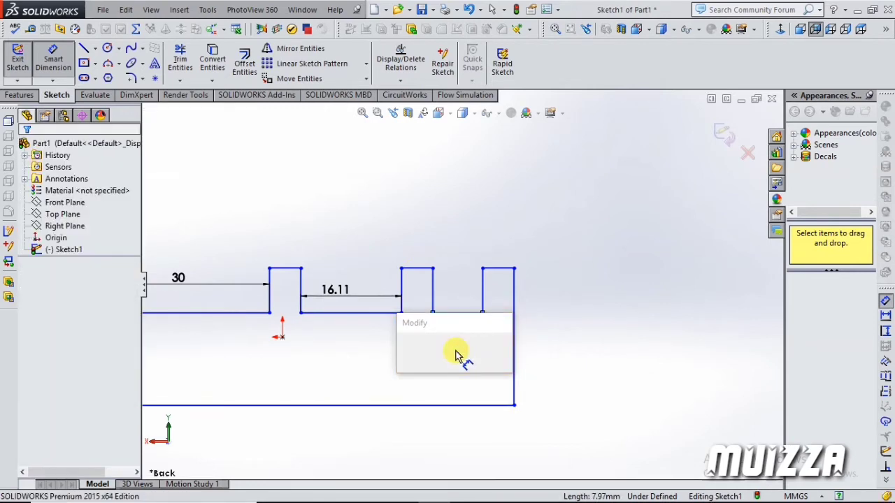
text(20)
key(Return)
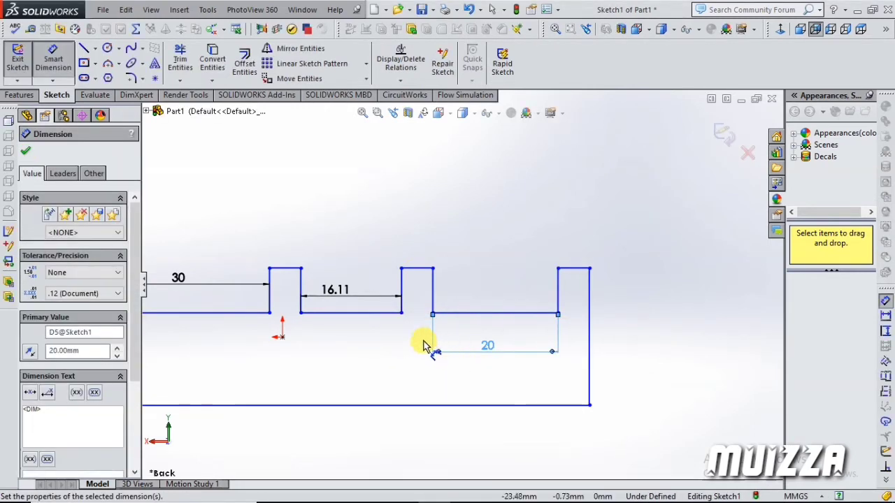
- Set the width dimension of the middle notch's bottom line to 25 mm
click(352, 346)
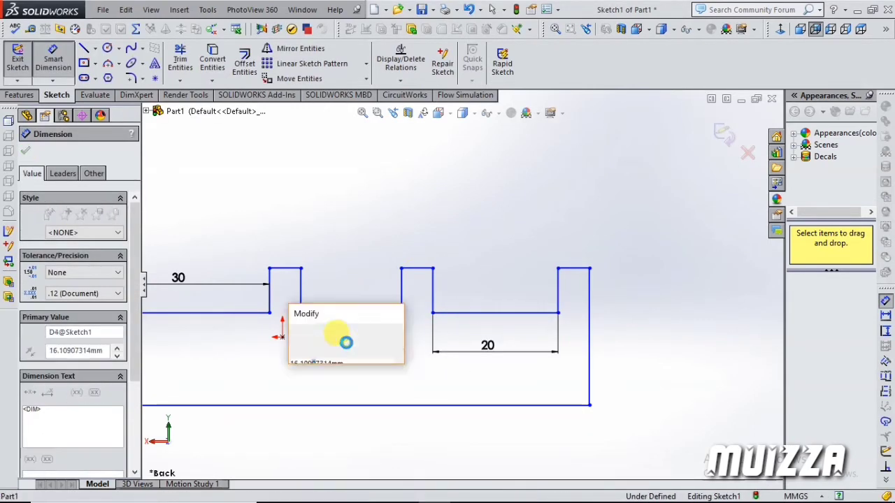
text(25)
key(Return)
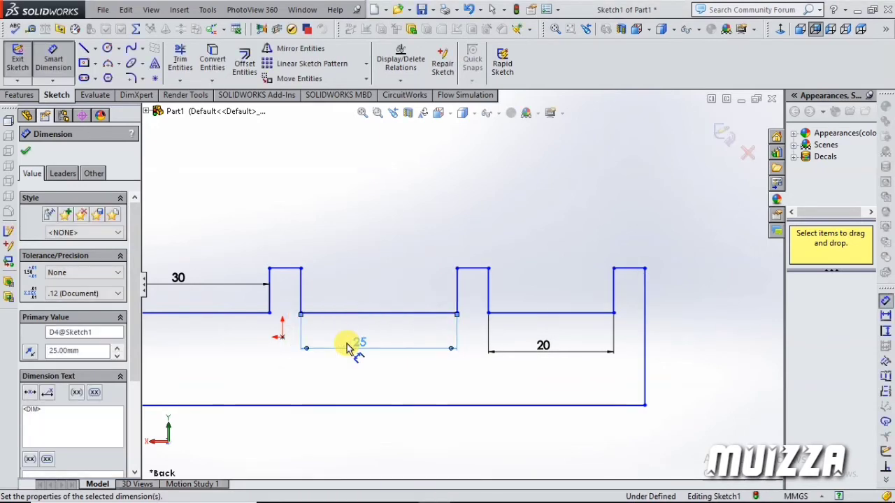
key(Escape)
key(f)
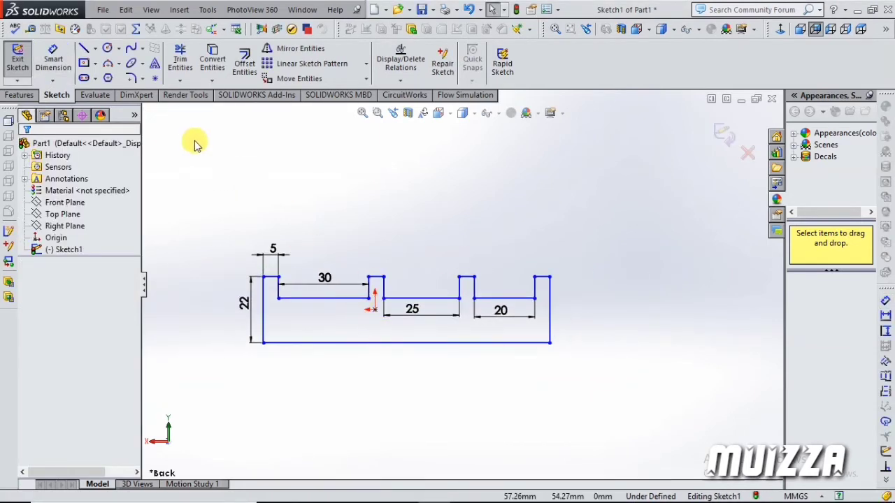
- Add a driven dimension for the overall length of the profile's bottom line
click(52, 59)
click(422, 343)
click(414, 376)
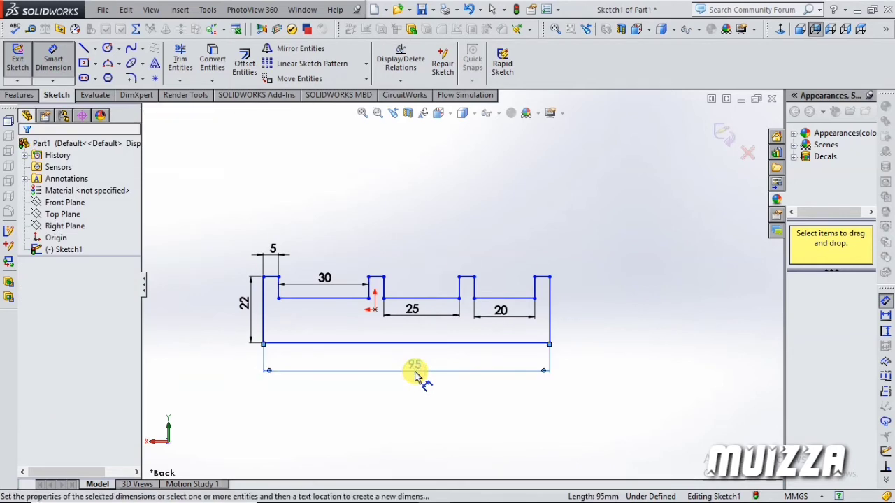
key(Escape)
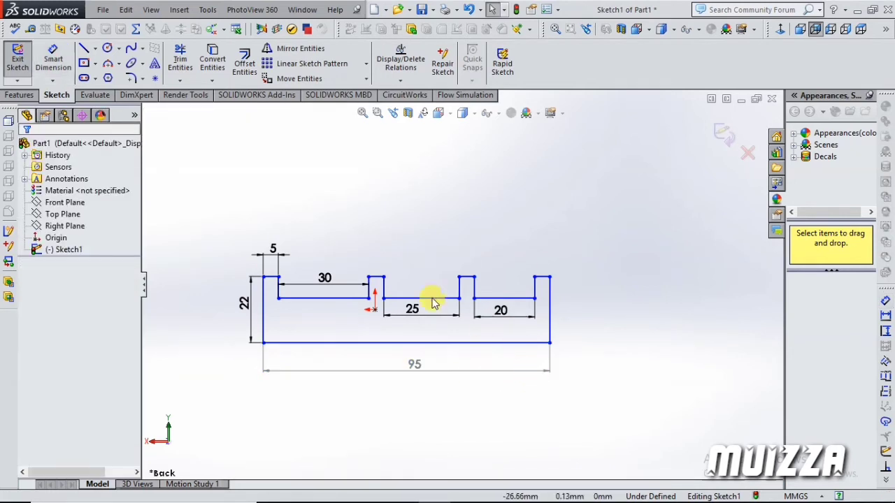
- Apply a Midpoint relation between the profile's bottom line and the origin
click(496, 344)
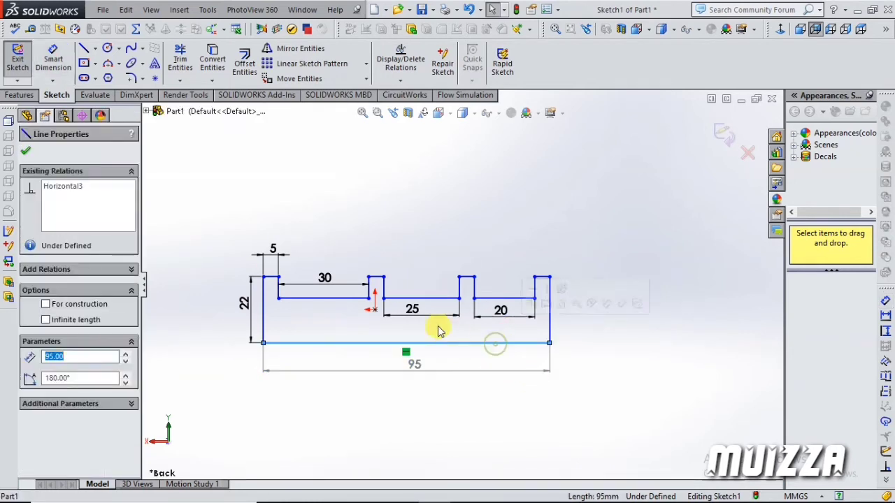
ctrl+click(378, 317)
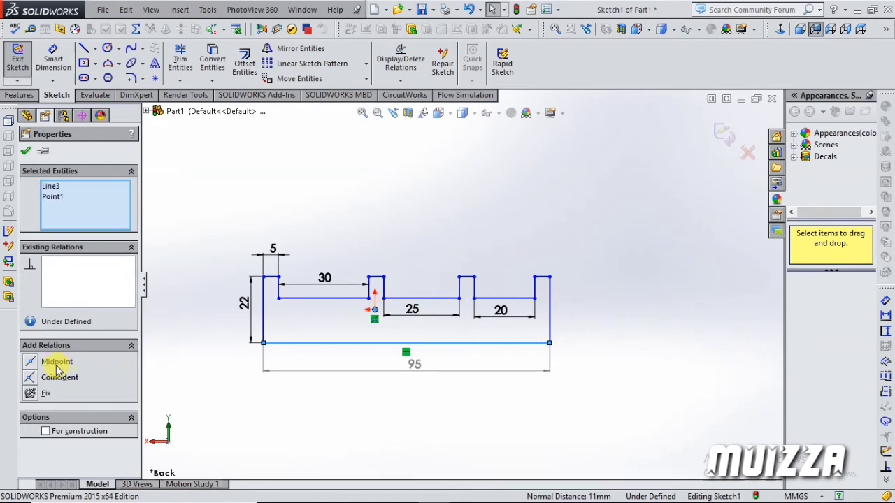
click(31, 362)
click(434, 431)
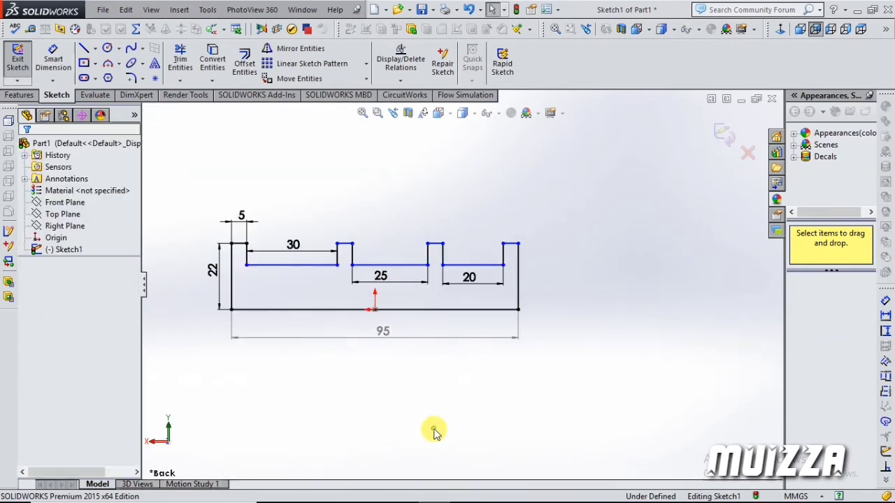
- Dimension the height of the profile's right vertical edge
click(53, 57)
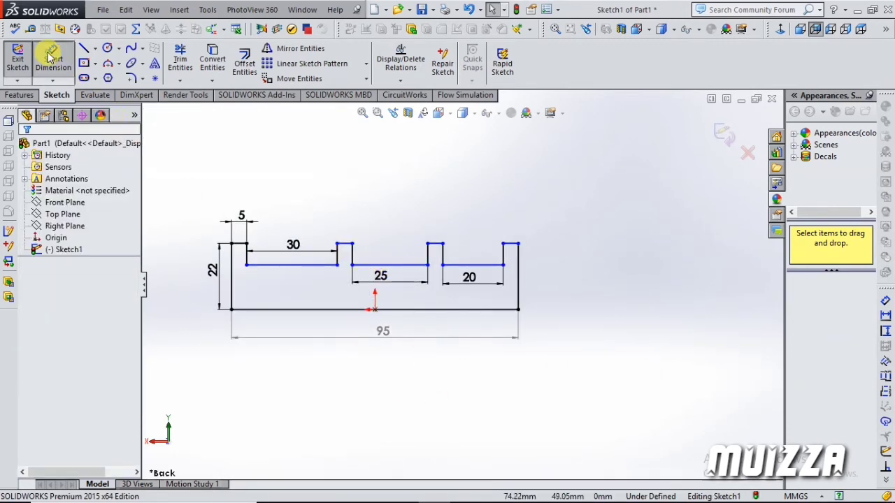
click(519, 276)
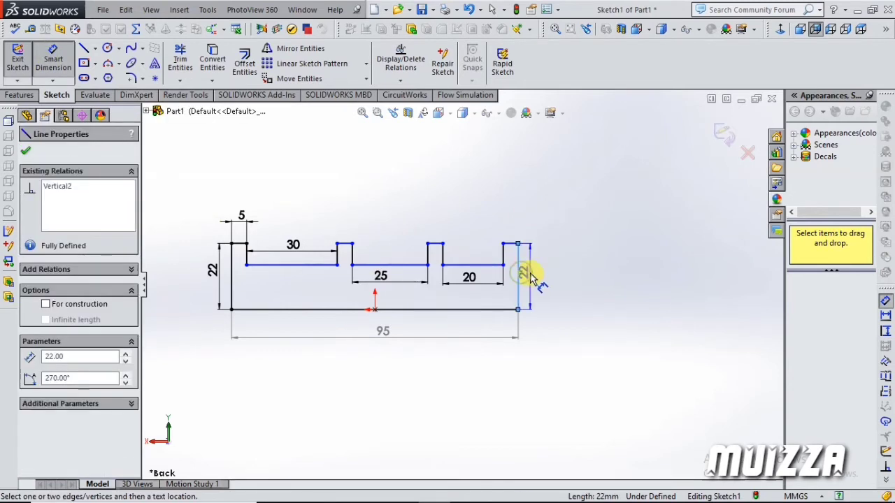
click(536, 262)
click(493, 266)
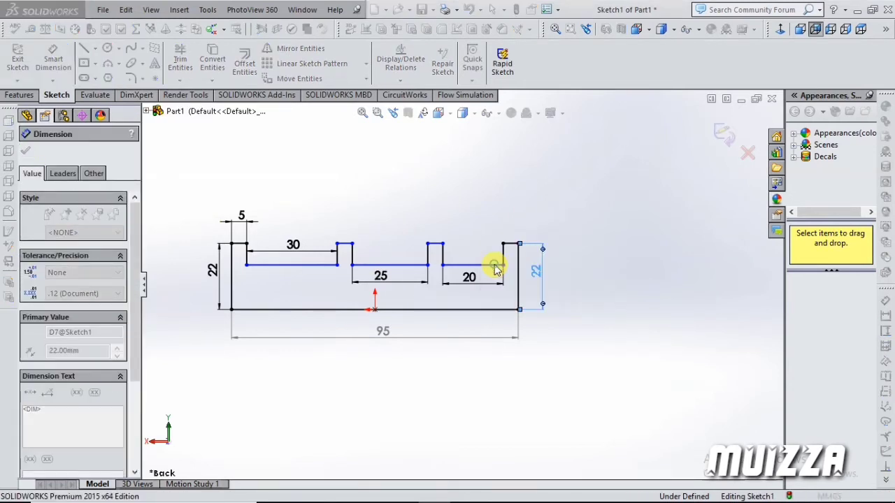
click(435, 244)
key(Escape)
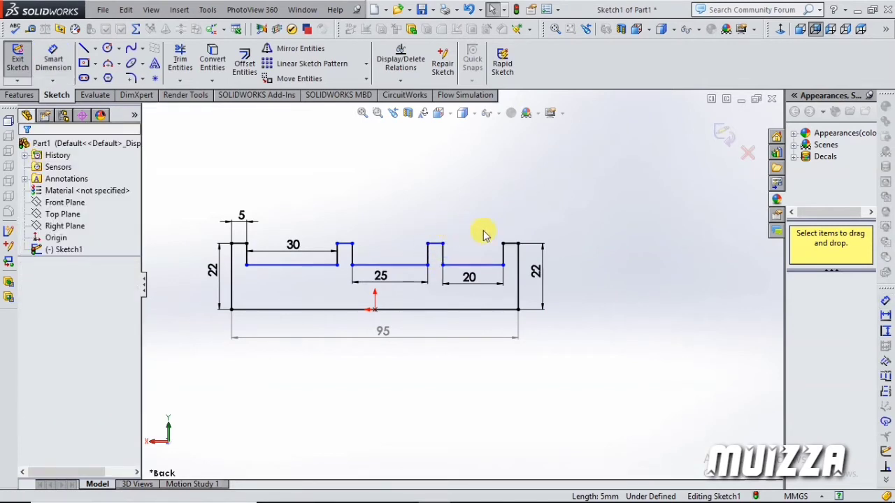
click(511, 246)
click(441, 246)
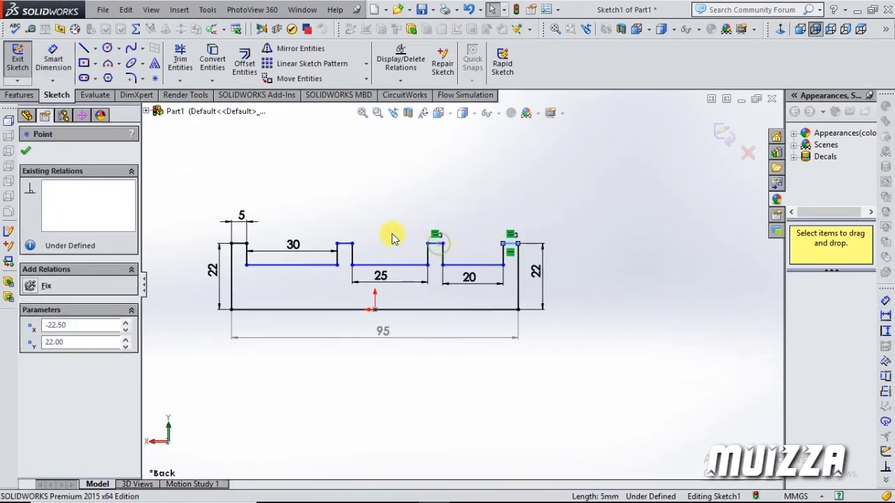
ctrl+click(350, 244)
ctrl+click(349, 247)
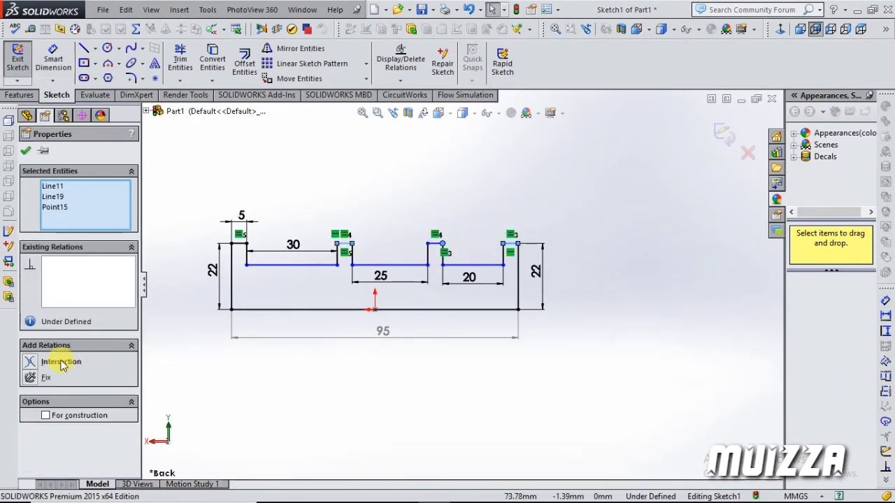
click(294, 374)
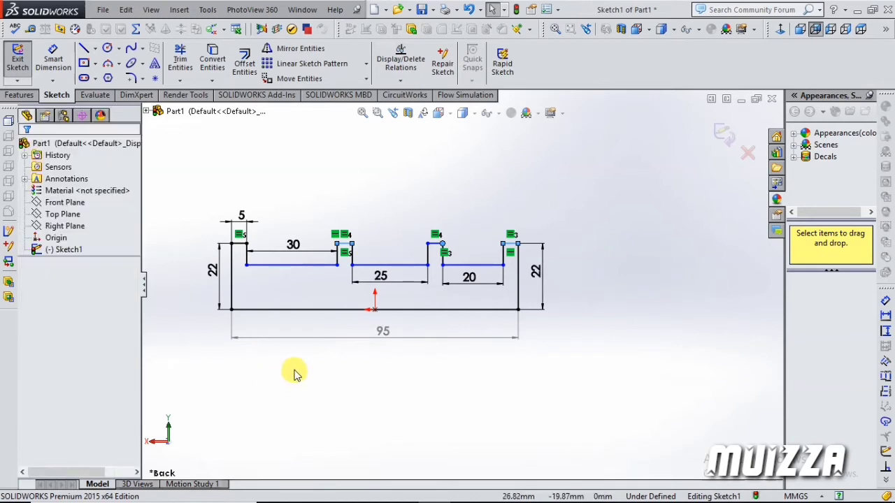
- Make the top line of the tooth between the 30 and 25 mm notches collinear with the top line of the 5 mm end tooth
mouse_move(343, 246)
mouse_down()
mouse_move(345, 280)
mouse_move(348, 229)
mouse_up()
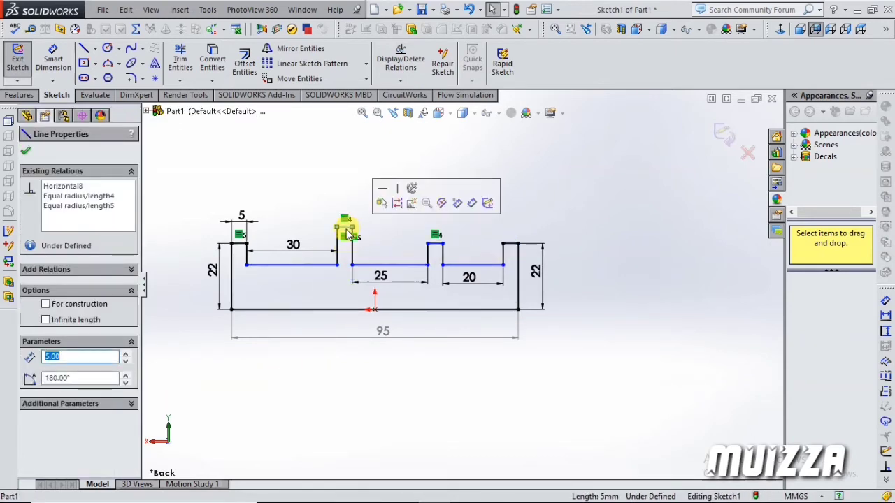
click(408, 213)
click(342, 229)
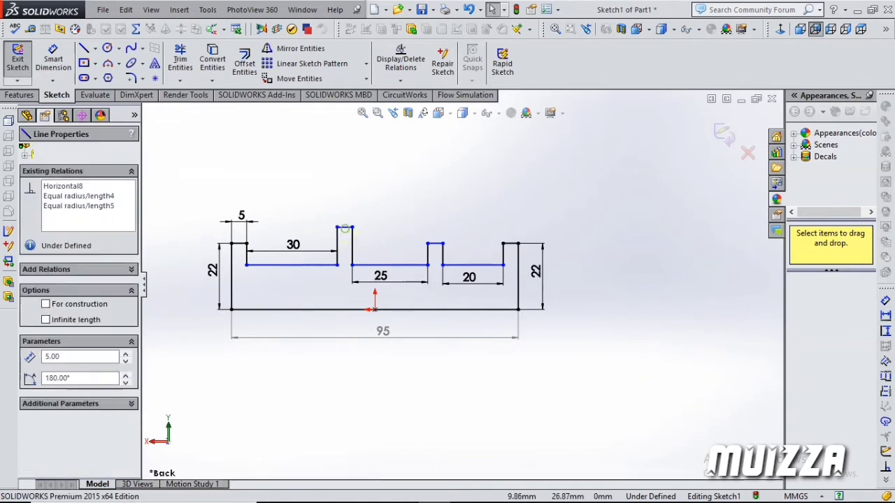
ctrl+click(241, 245)
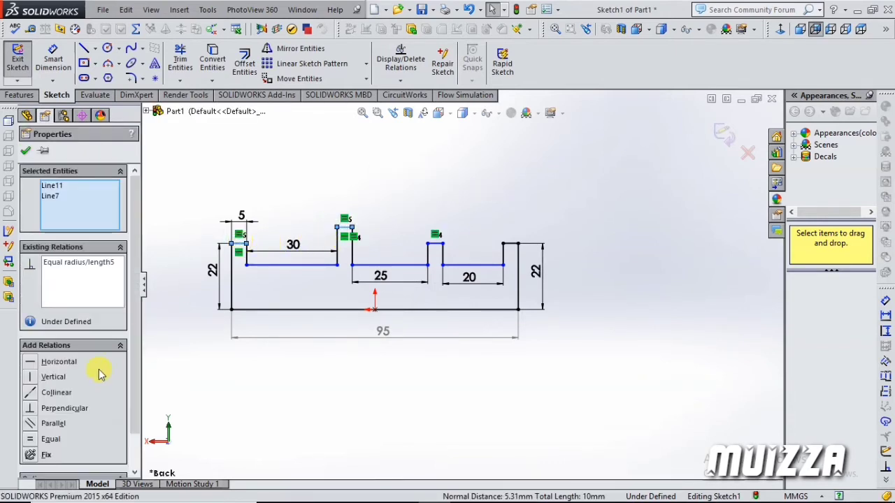
click(31, 393)
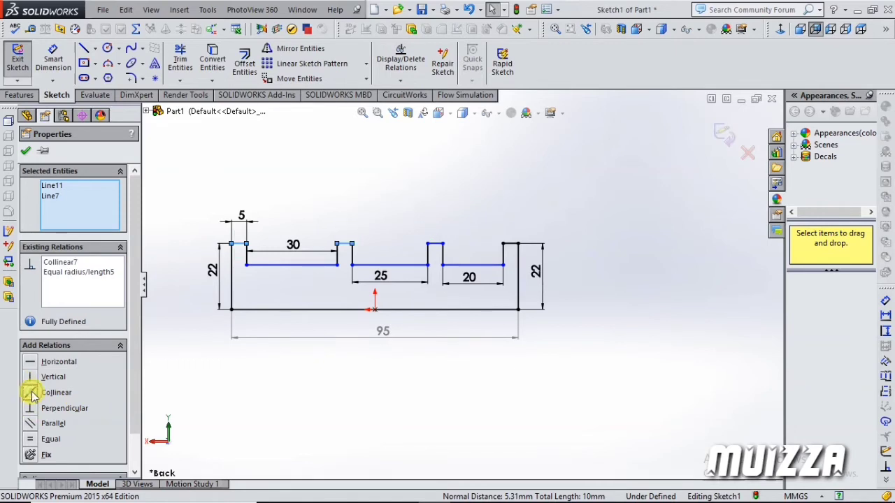
click(331, 364)
- Make the top line of the tooth between the 25 and 20 mm notches collinear with the neighbouring tooth's top line beside the 30 mm notch
click(437, 248)
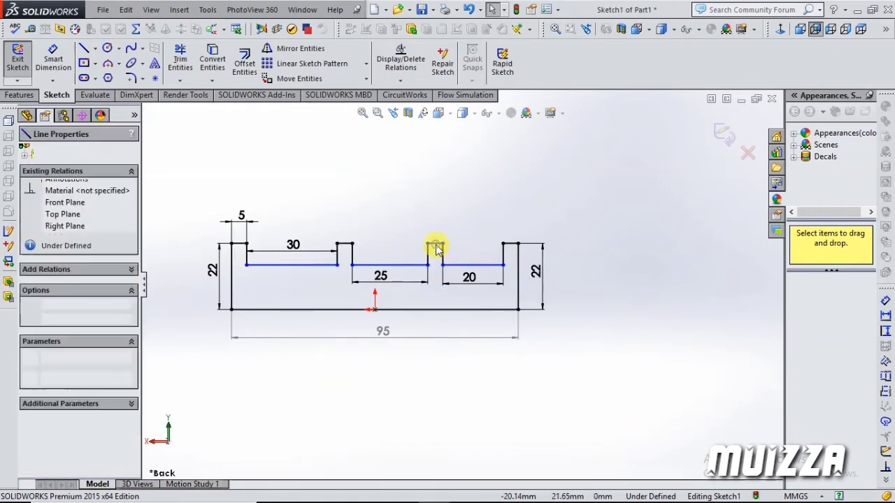
ctrl+click(345, 245)
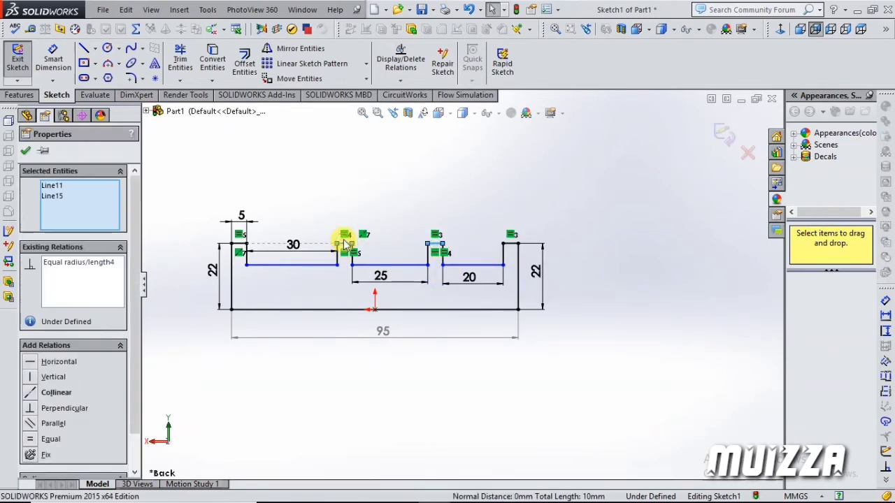
click(31, 397)
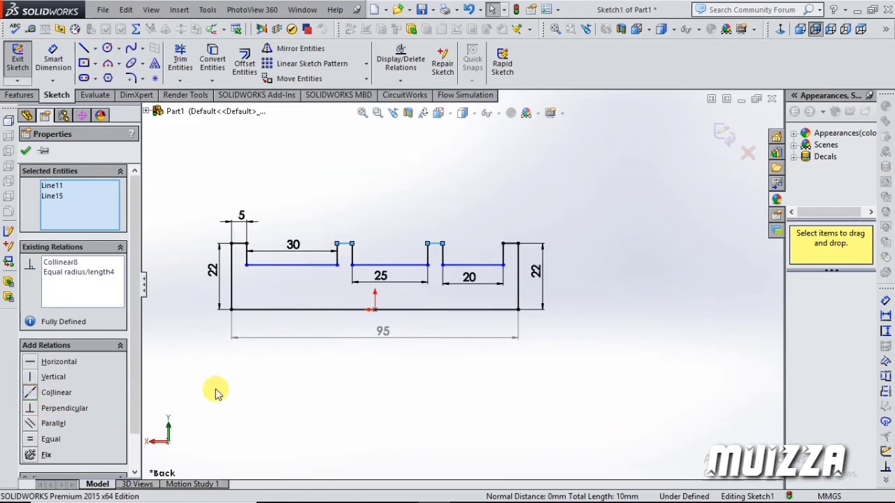
click(272, 371)
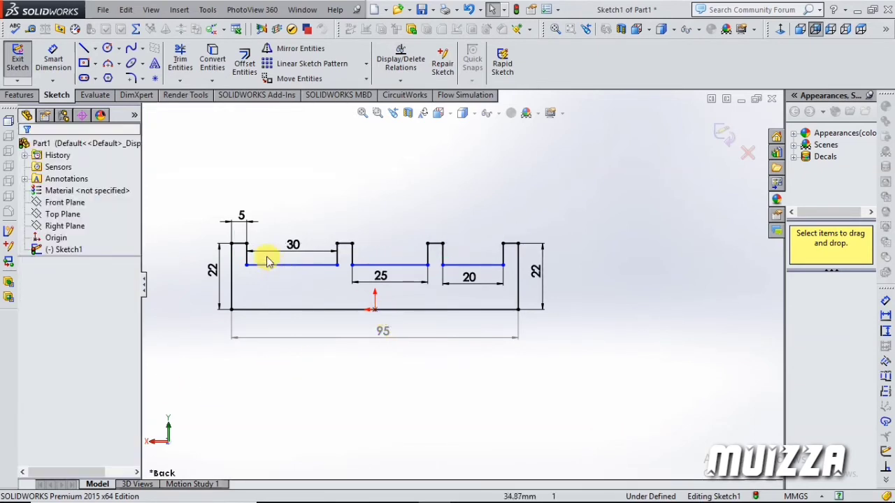
- Dimension the side edge of the 30 mm notch and set the notch depth to 12 mm
click(53, 61)
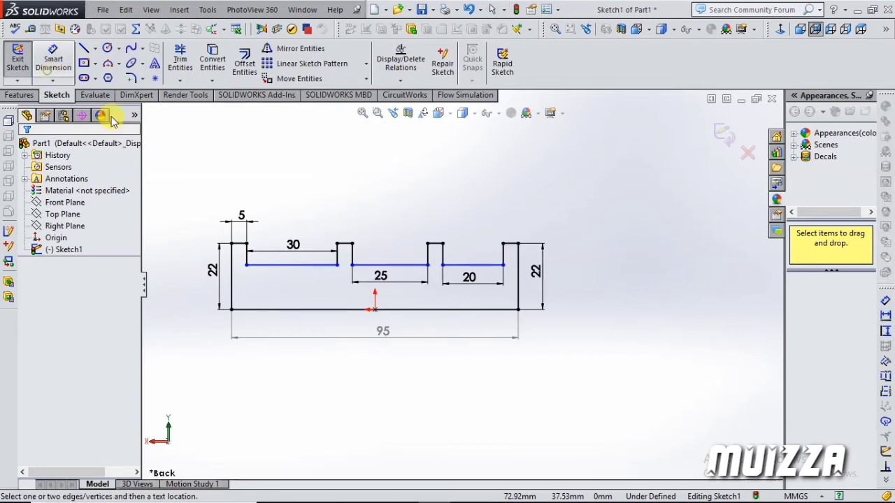
click(248, 259)
click(184, 270)
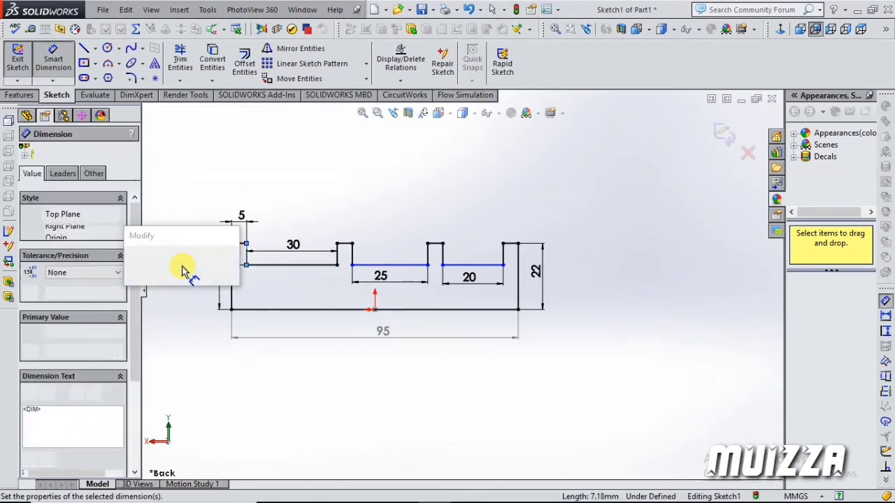
text(12)
key(Return)
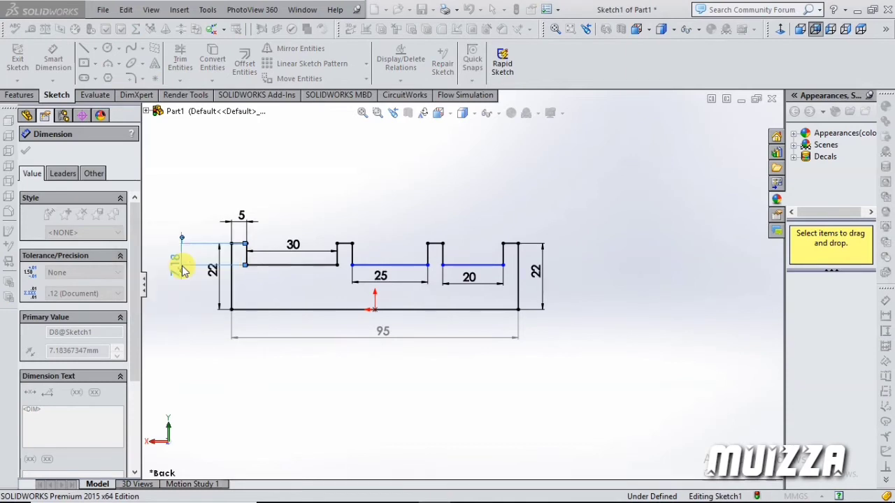
key(Escape)
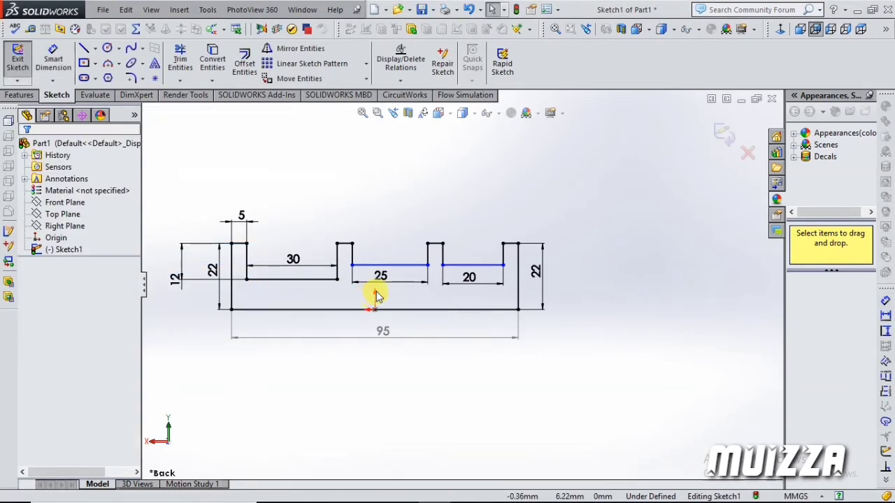
click(381, 280)
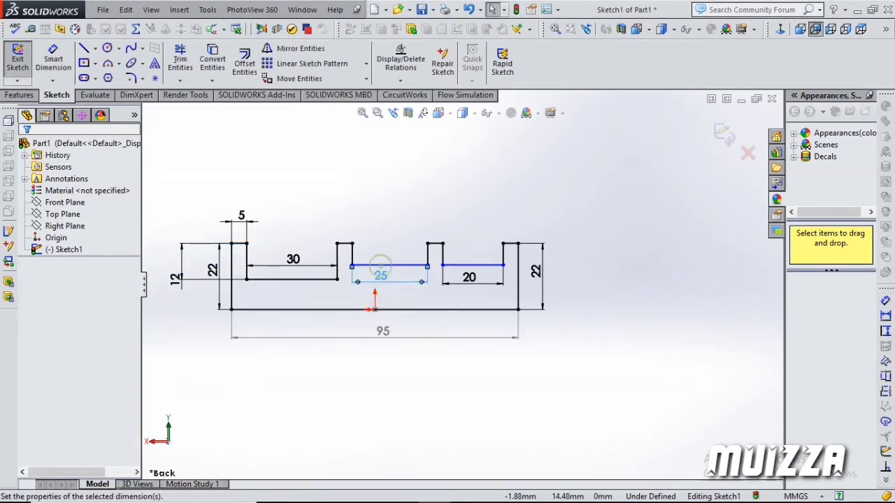
click(323, 281)
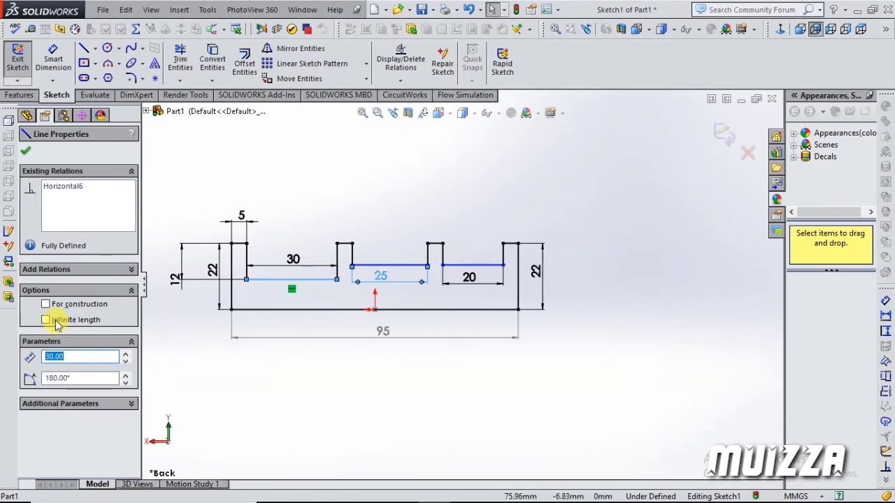
key(Escape)
- Make the bottom line of the 25 mm notch collinear with the bottom line of the 30 mm notch
click(365, 270)
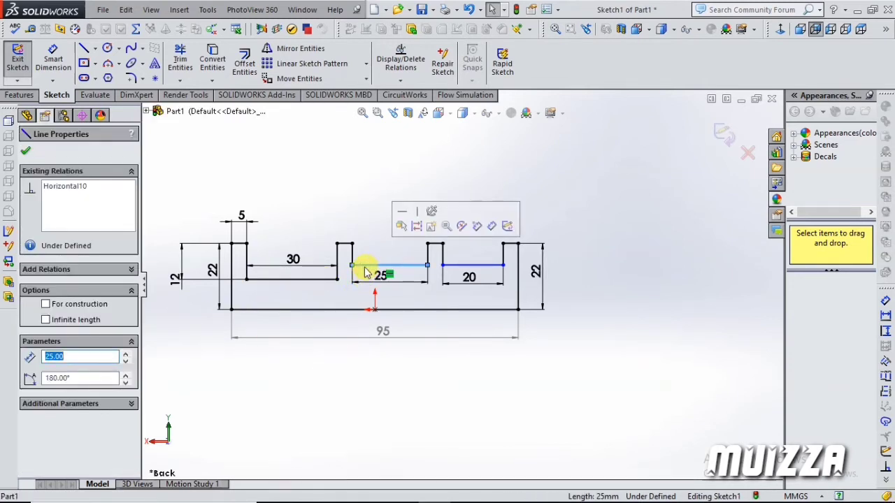
ctrl+click(306, 280)
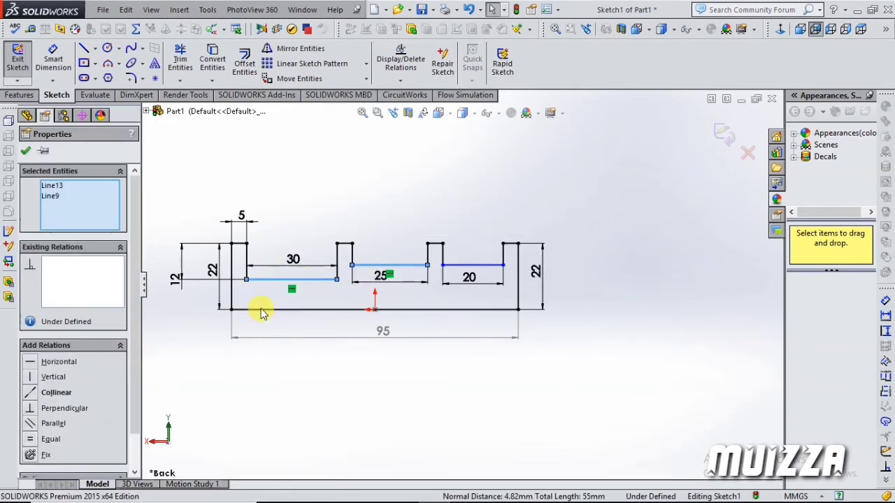
click(30, 395)
key(Escape)
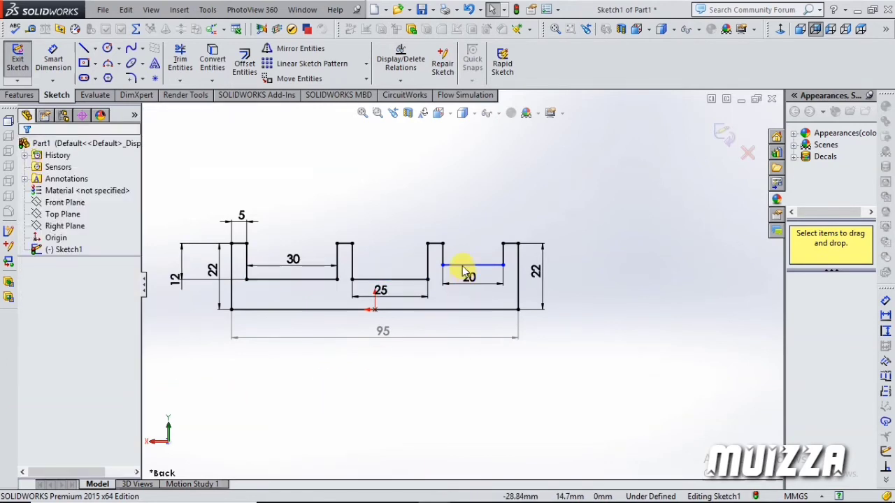
- Make the bottom line of the 20 mm notch collinear with the bottom line of the 25 mm notch
click(461, 266)
ctrl+click(406, 280)
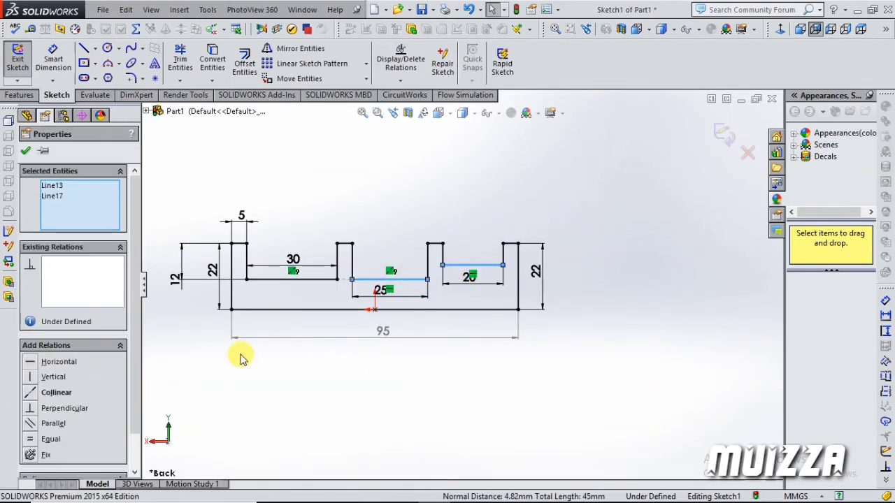
click(35, 396)
key(Escape)
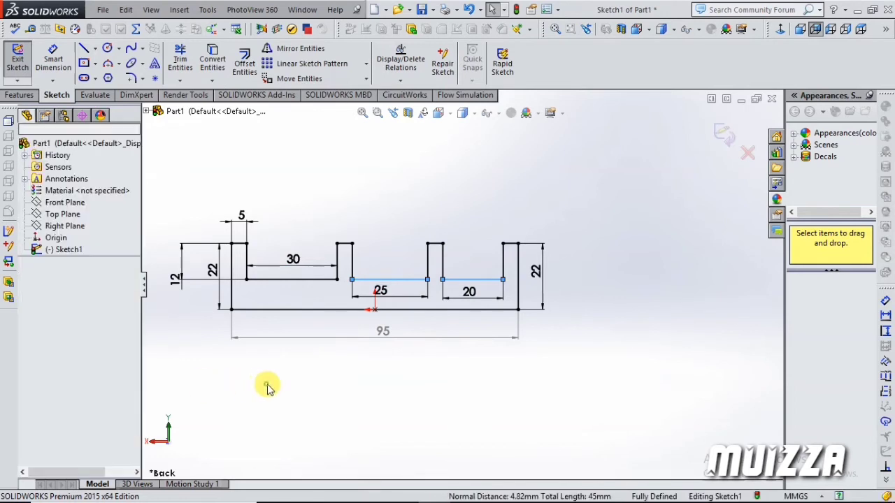
- Extrude the notched profile as a boss from the sketch plane with a Blind depth of 10 mm
click(20, 95)
click(23, 62)
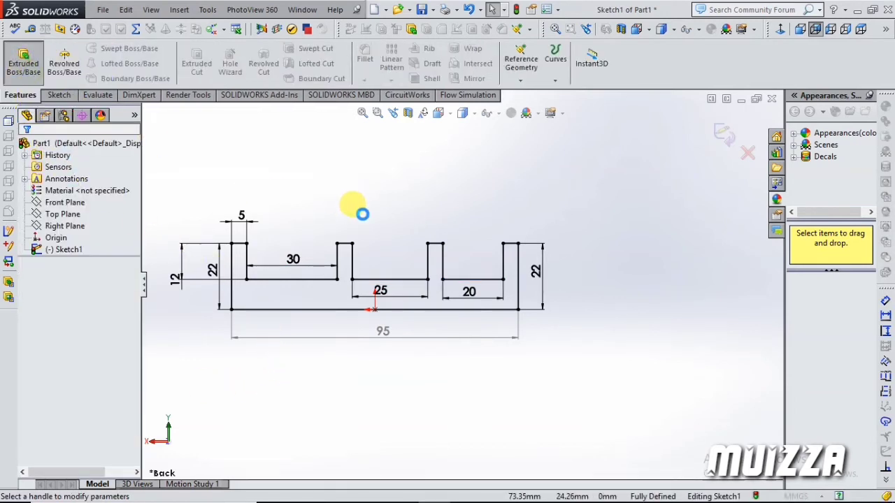
middle_drag(360, 226, 516, 240)
middle_drag(516, 244, 516, 248)
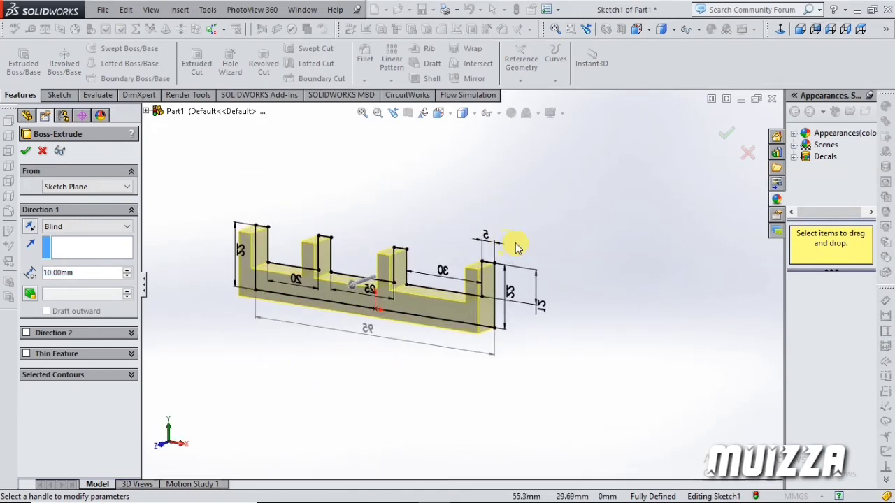
click(101, 276)
click(101, 276)
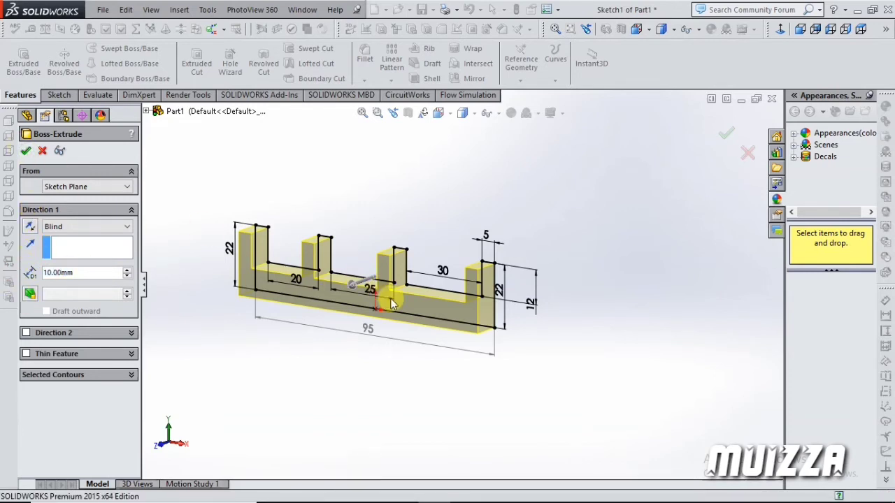
key(Return)
- Apply the AISI Type A2 Tool Steel material from the Steel category to the part
middle_drag(389, 296, 250, 169)
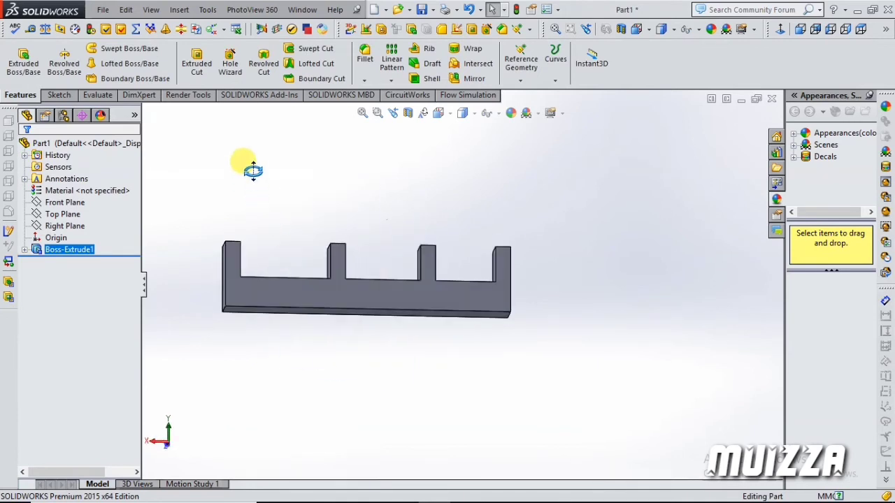
middle_drag(512, 294, 489, 256)
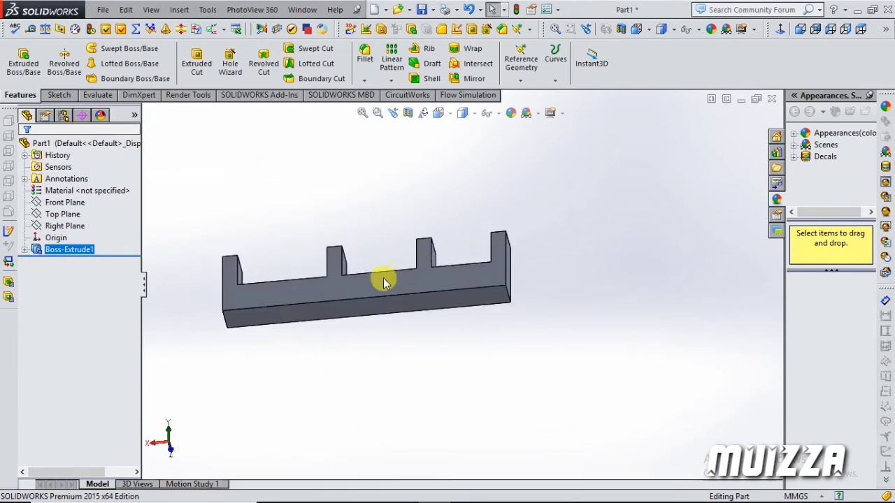
right_click(100, 199)
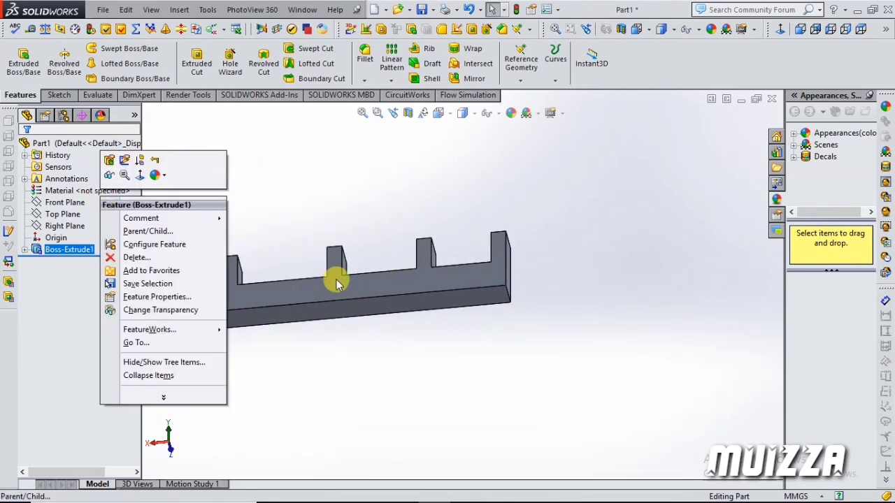
click(70, 196)
right_click(80, 191)
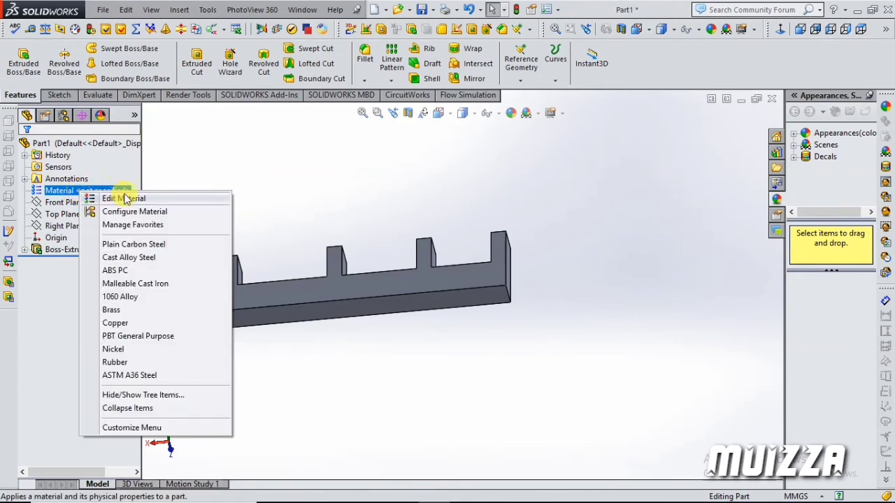
click(124, 198)
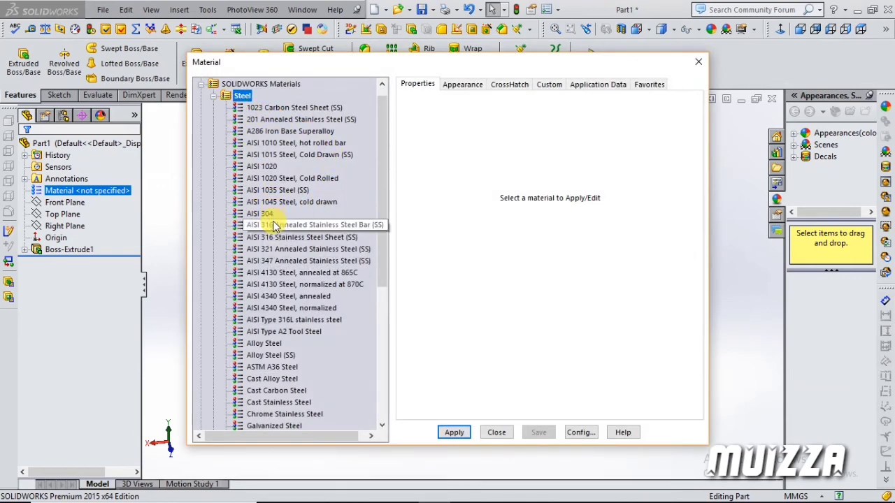
scroll(265, 226, down, 2)
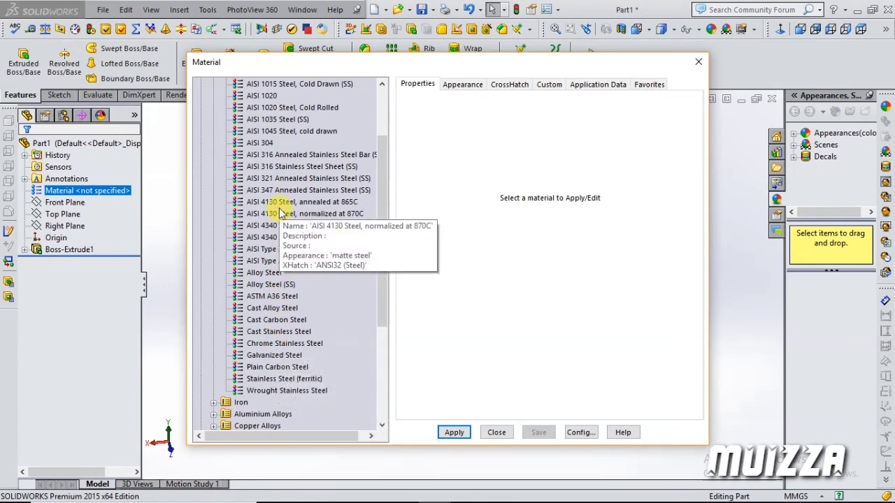
scroll(276, 163, up, 1)
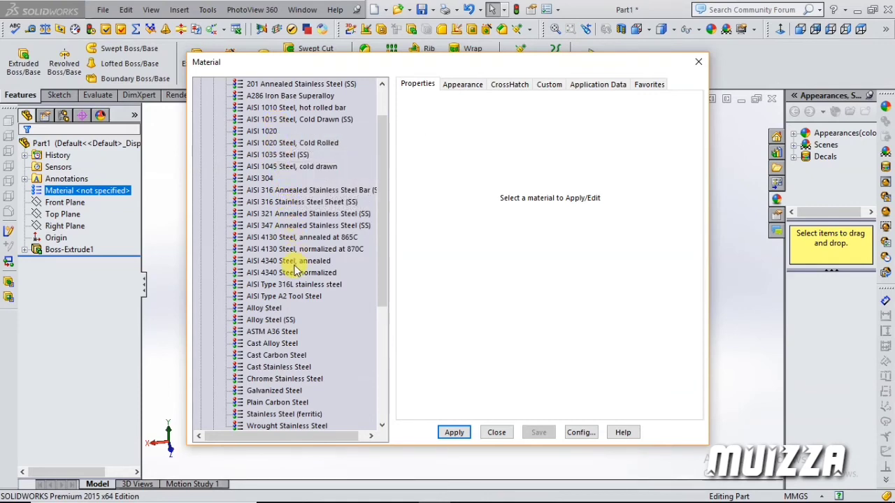
click(292, 297)
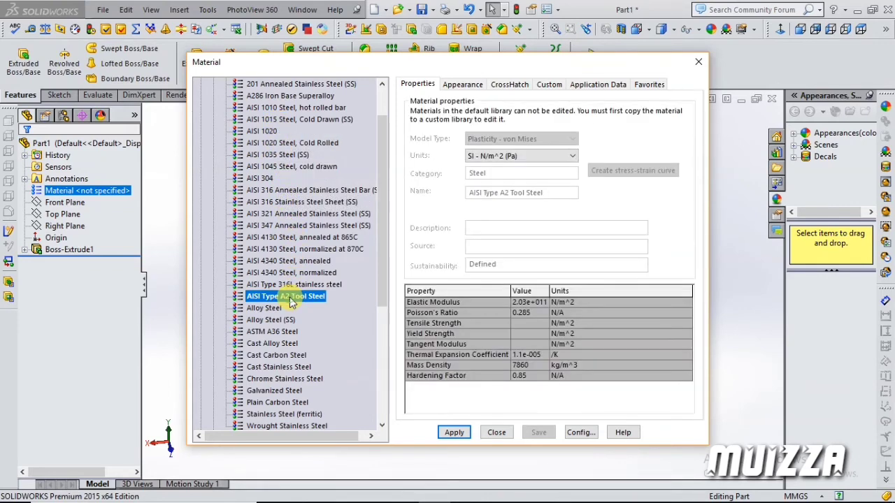
click(454, 432)
click(489, 437)
- Start saving the part and browse to the JIG folder inside plant 3 > Desain Molding
middle_drag(406, 320, 455, 322)
click(102, 9)
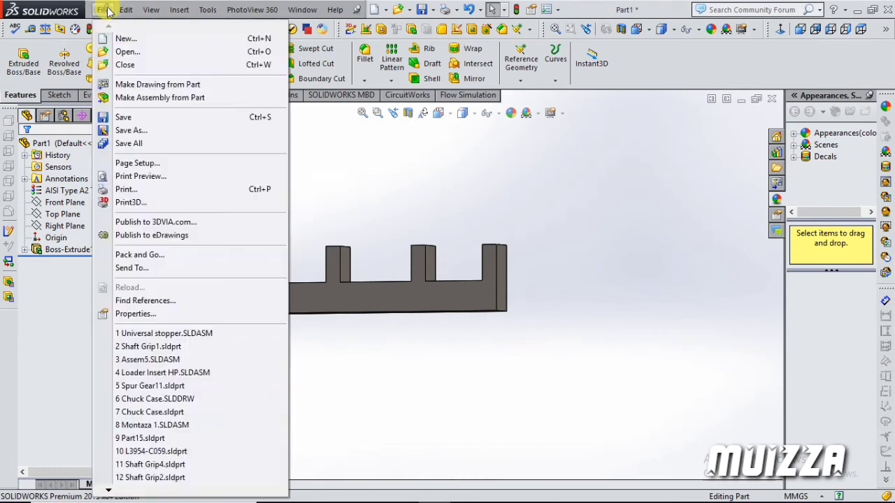
click(126, 117)
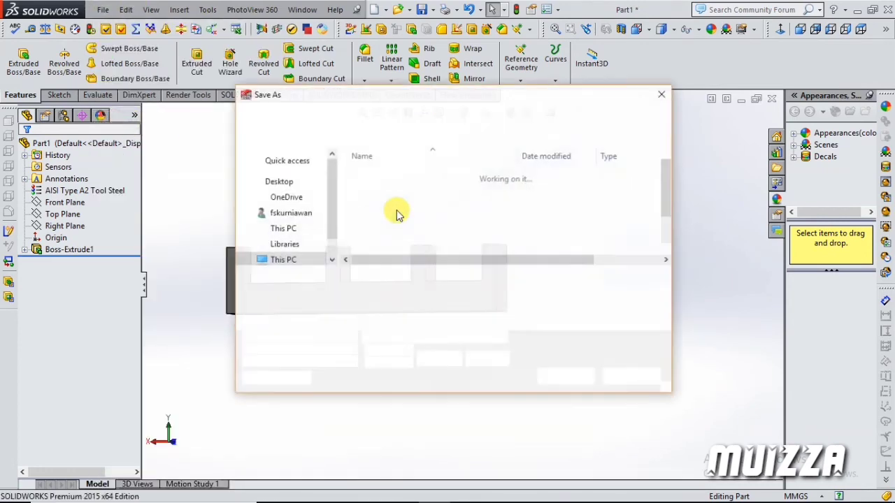
click(351, 114)
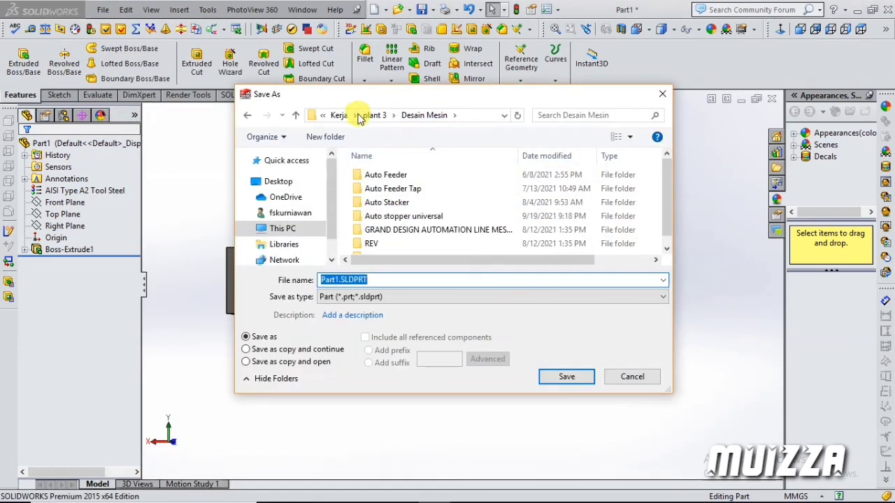
click(375, 115)
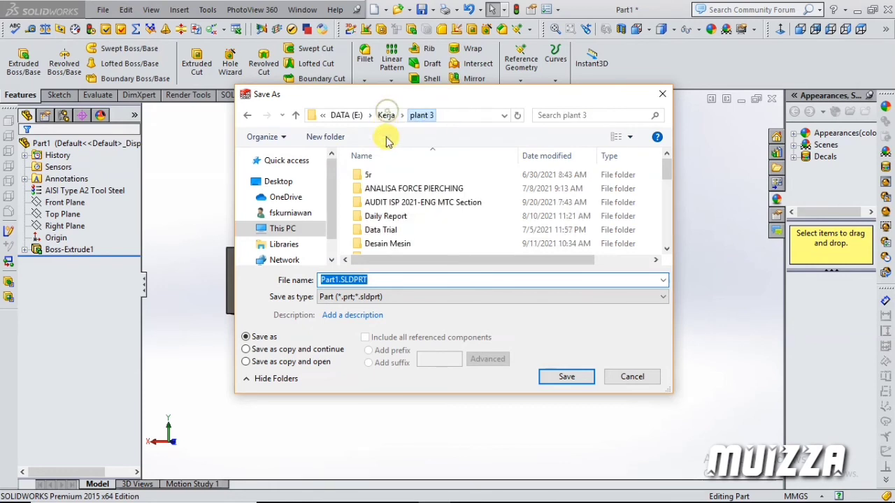
scroll(390, 237, down, 1)
scroll(389, 242, down, 1)
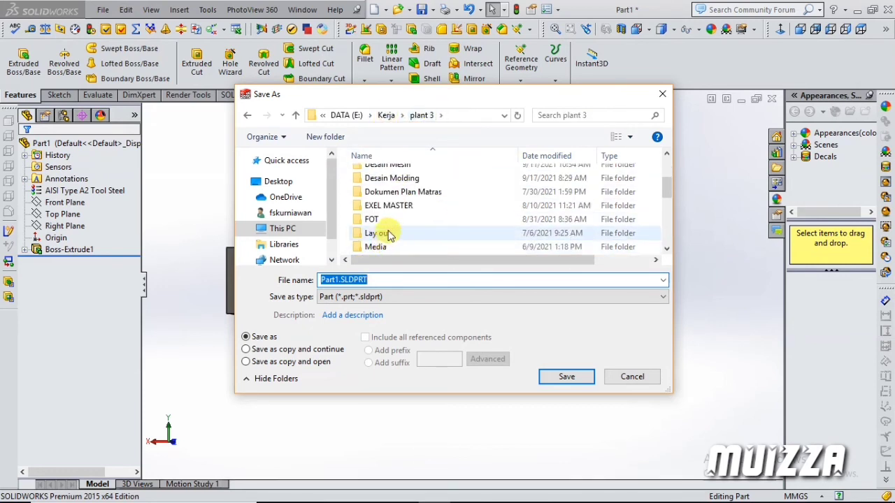
scroll(389, 231, up, 1)
double_click(389, 206)
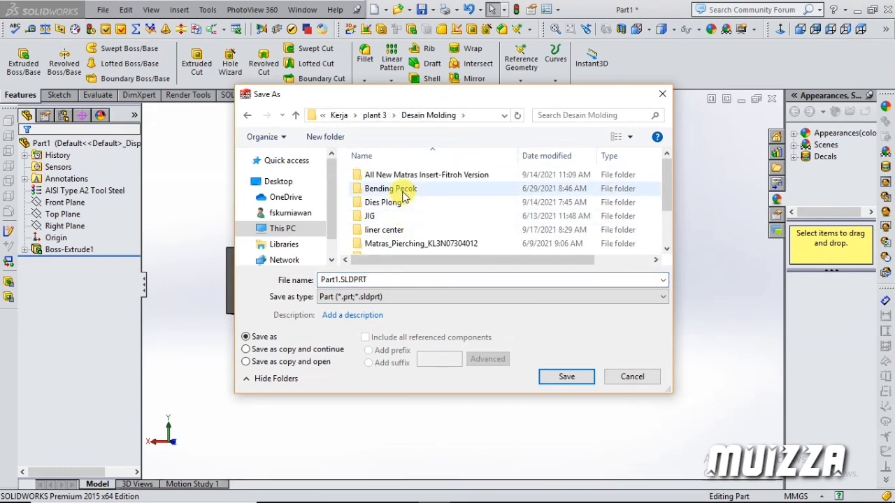
scroll(404, 196, down, 1)
scroll(399, 196, up, 1)
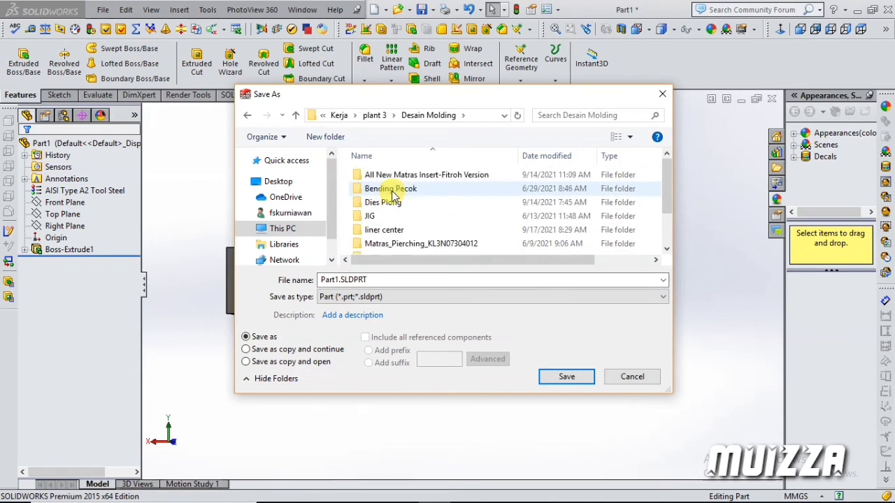
double_click(378, 216)
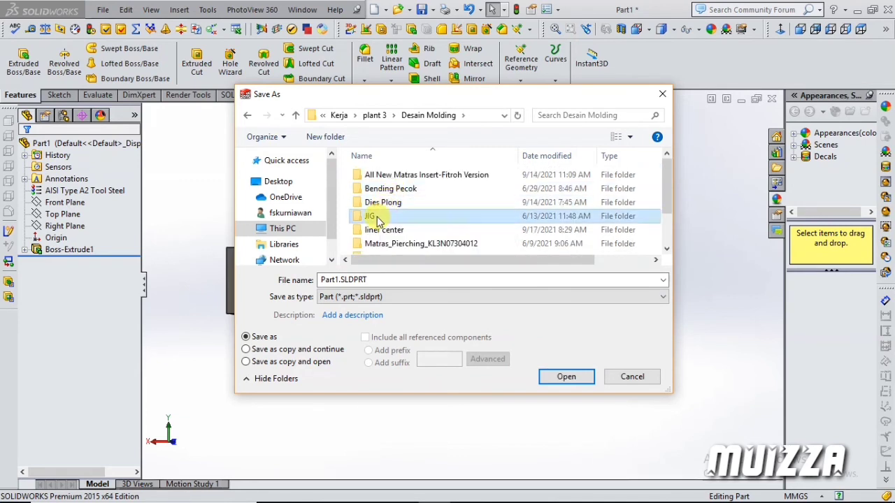
- Create a new folder named JIG-WIDTH inside the JIG folder and open it
click(333, 148)
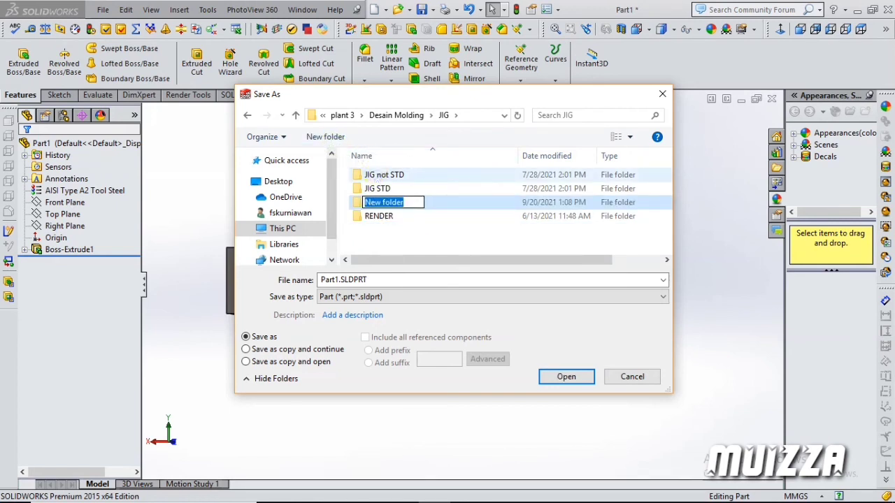
text(JIG)
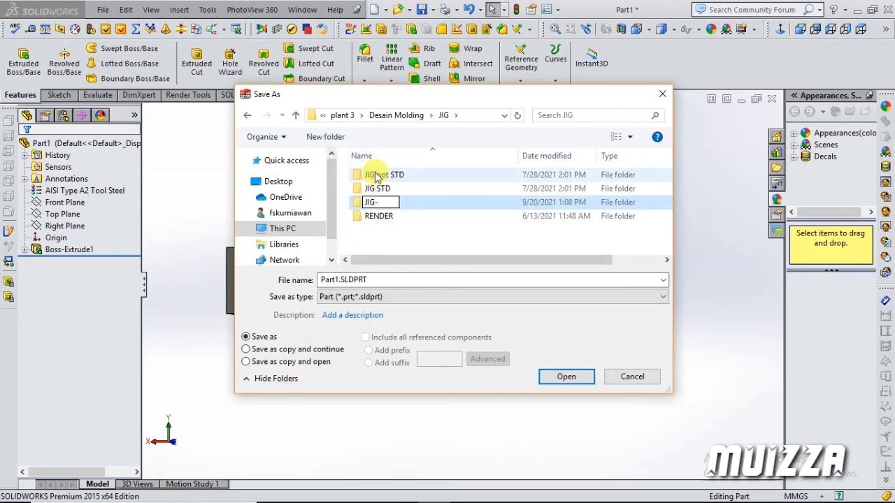
text(-WIDG)
key(BackSpace)
text(H)
key(BackSpace)
text(TH)
key(Return)
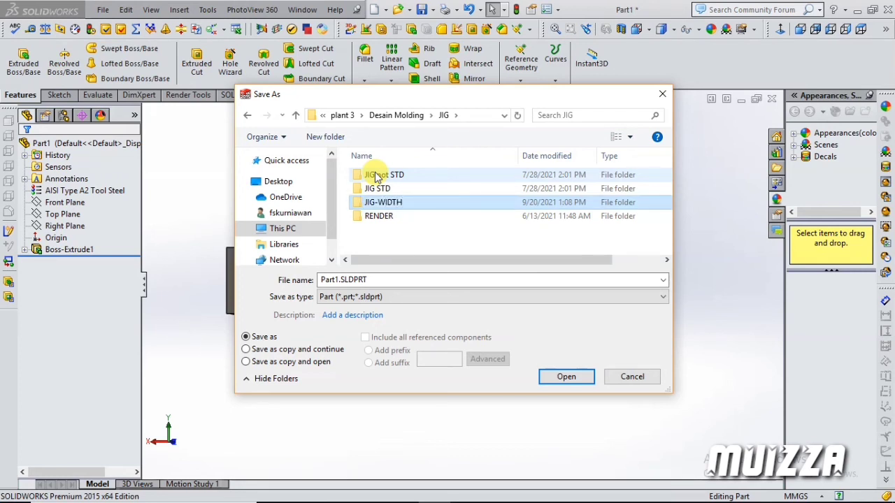
key(Return)
- Save the part in the new folder under the file name JIG-WIDTH
click(357, 279)
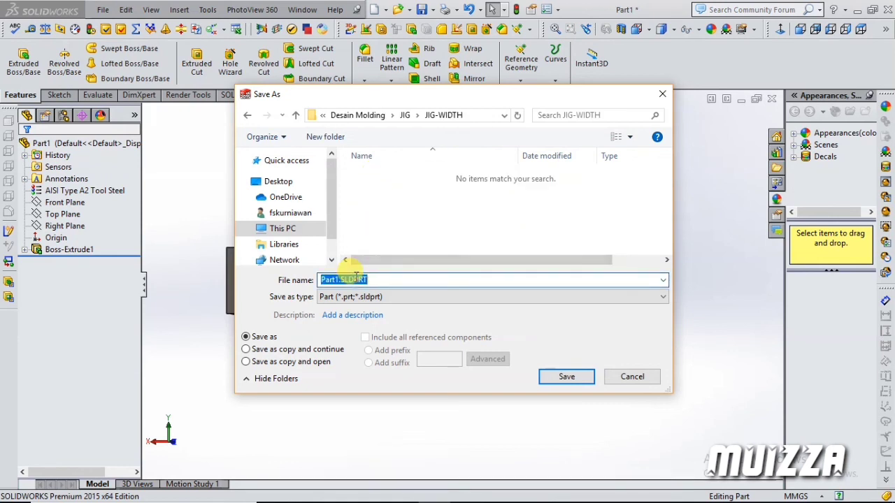
text(JIDG-WIDTH)
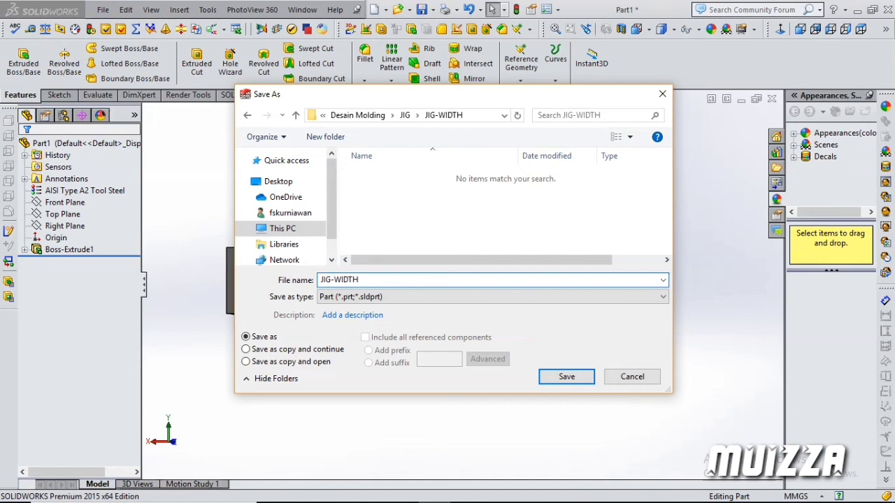
key(Return)
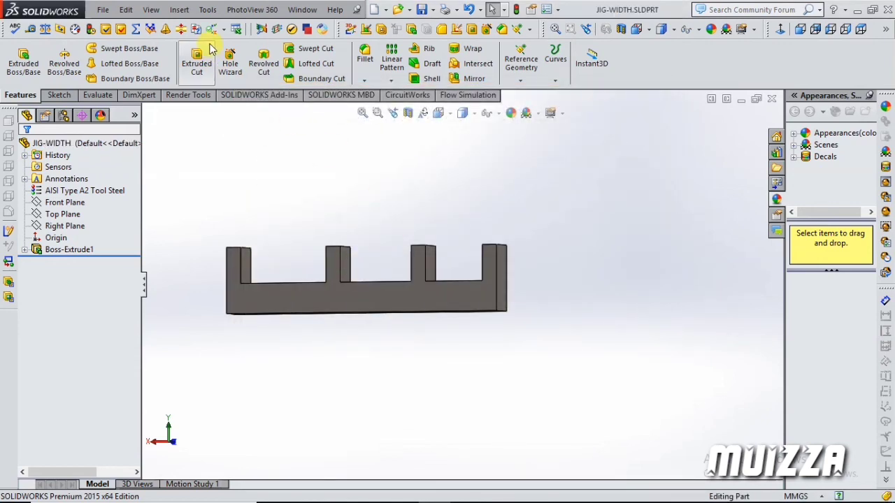
- Start a new drawing from the saved notched part
click(106, 10)
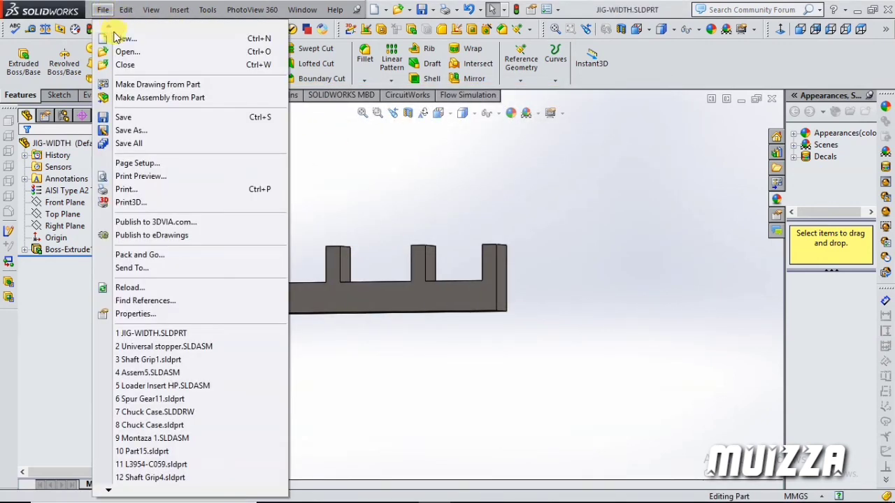
click(139, 86)
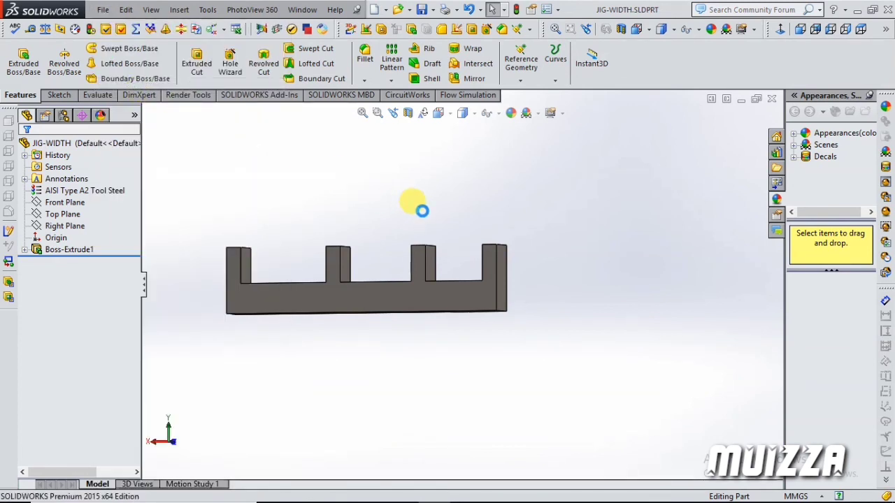